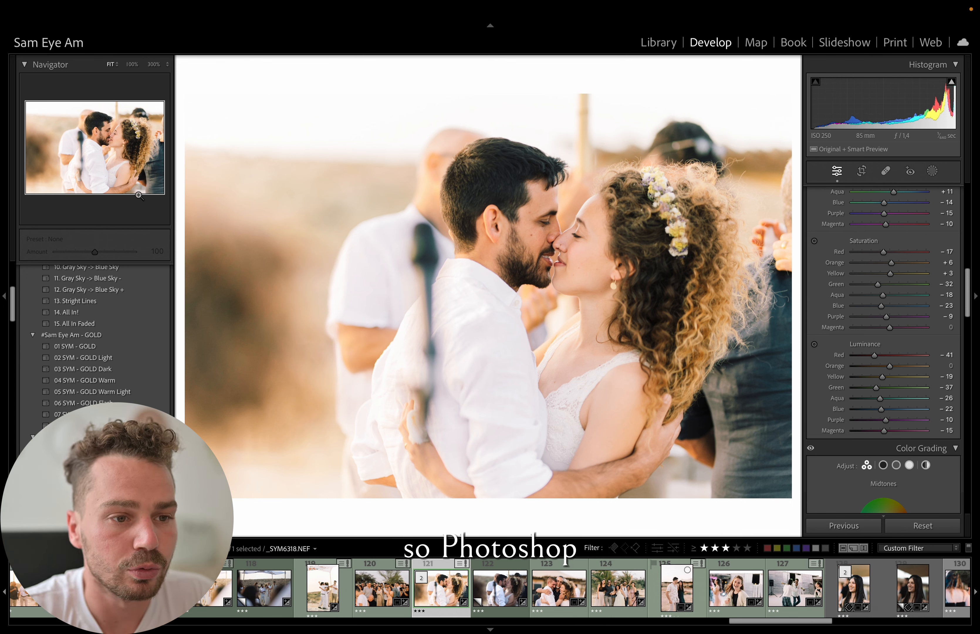
- Try to open the photo of the kissing couple for editing in Adobe Photoshop 2023
right_click(416, 274)
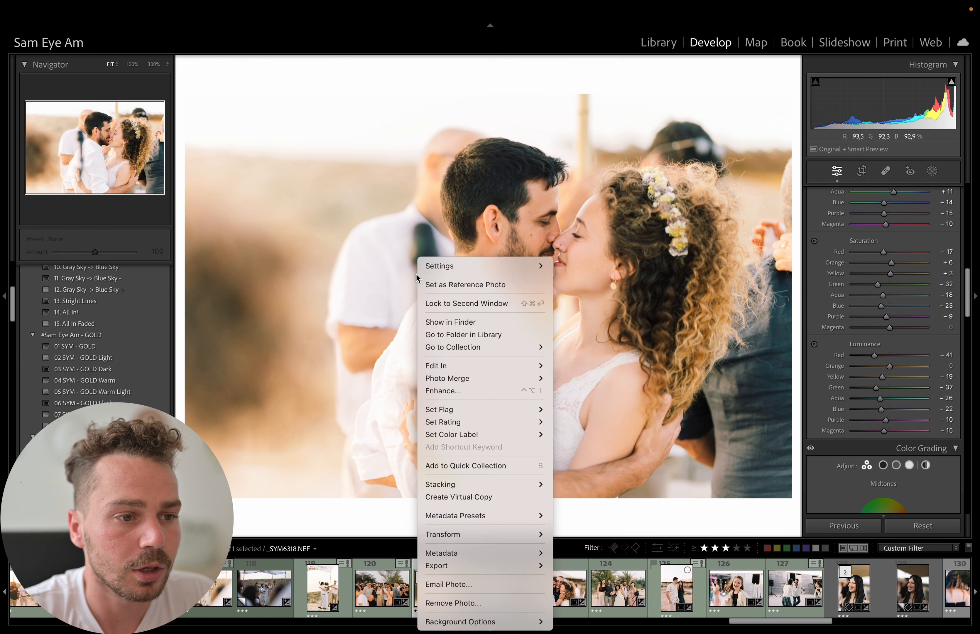
click(324, 222)
right_click(406, 359)
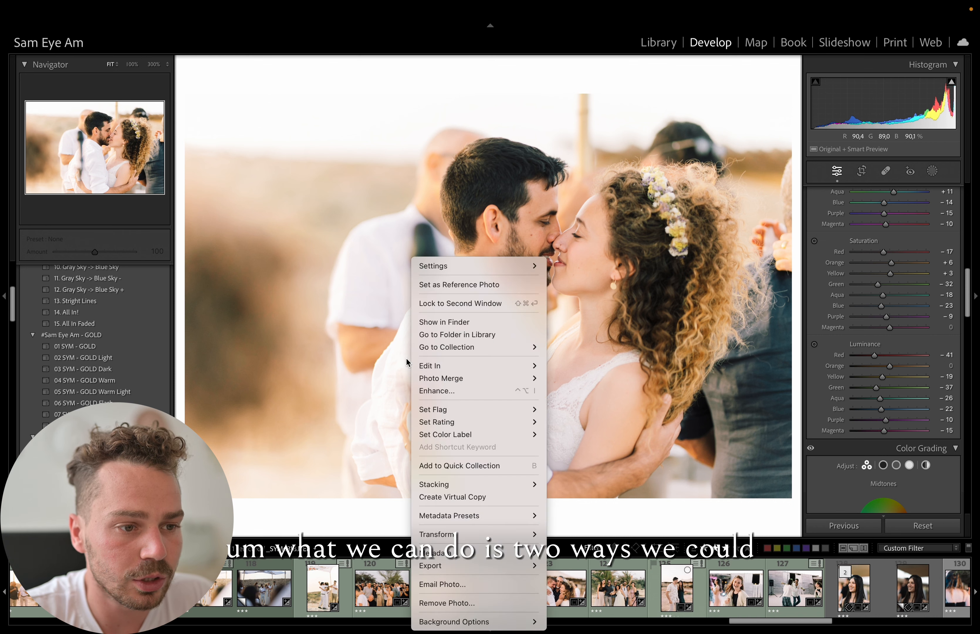
mouse_move(441, 370)
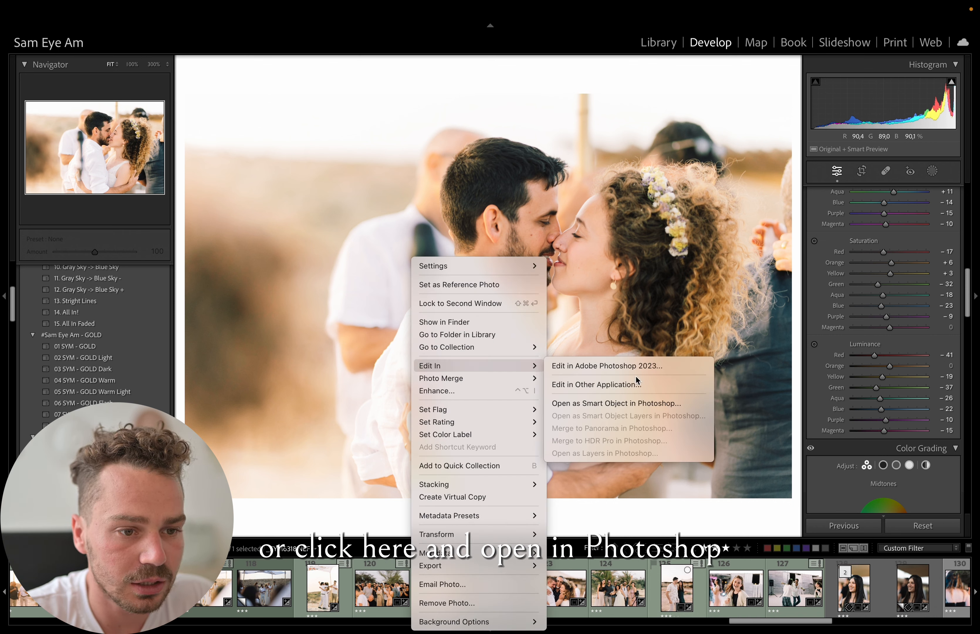
click(638, 366)
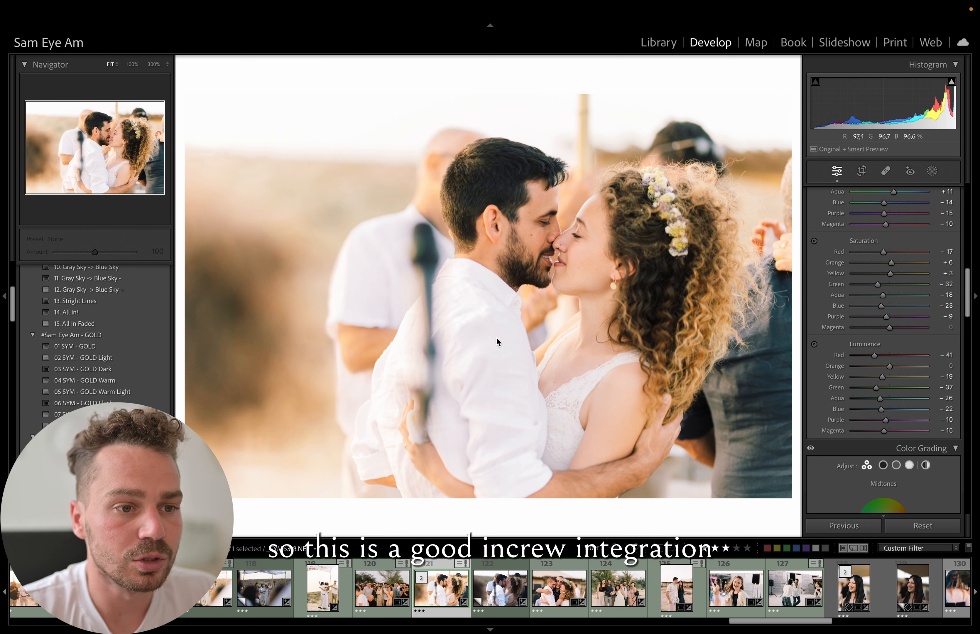
- Review the photo's export settings under the High Quality preset, leaving the export dialog without exporting
right_click(451, 311)
mouse_move(473, 564)
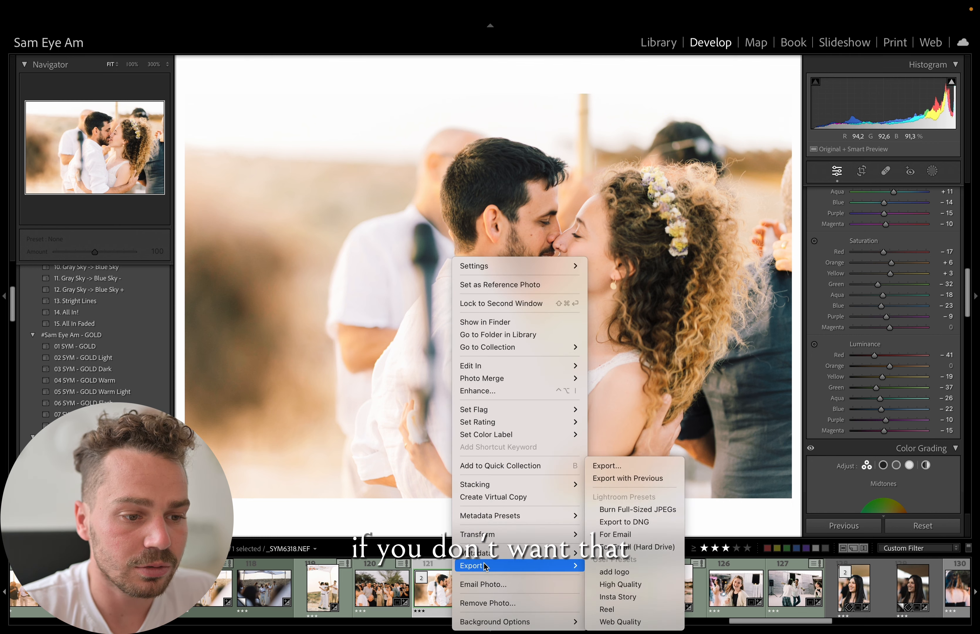
click(606, 466)
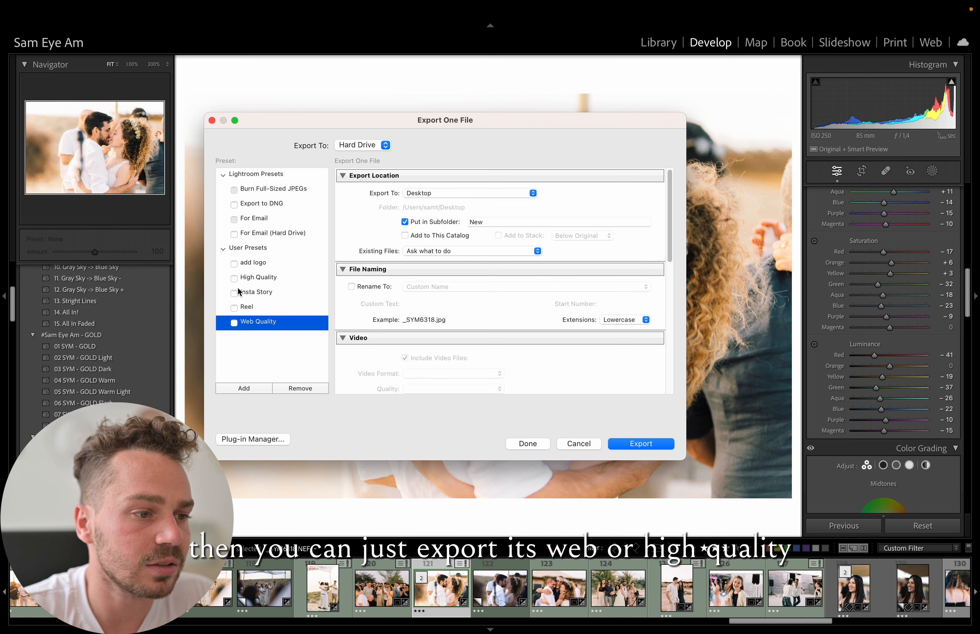
click(258, 278)
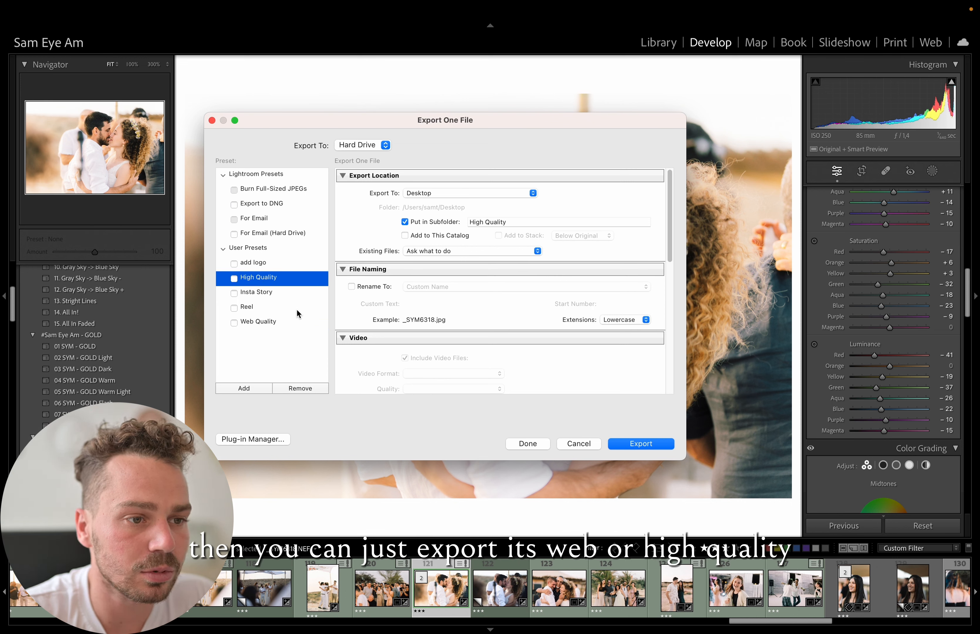
scroll(488, 269, down, 10)
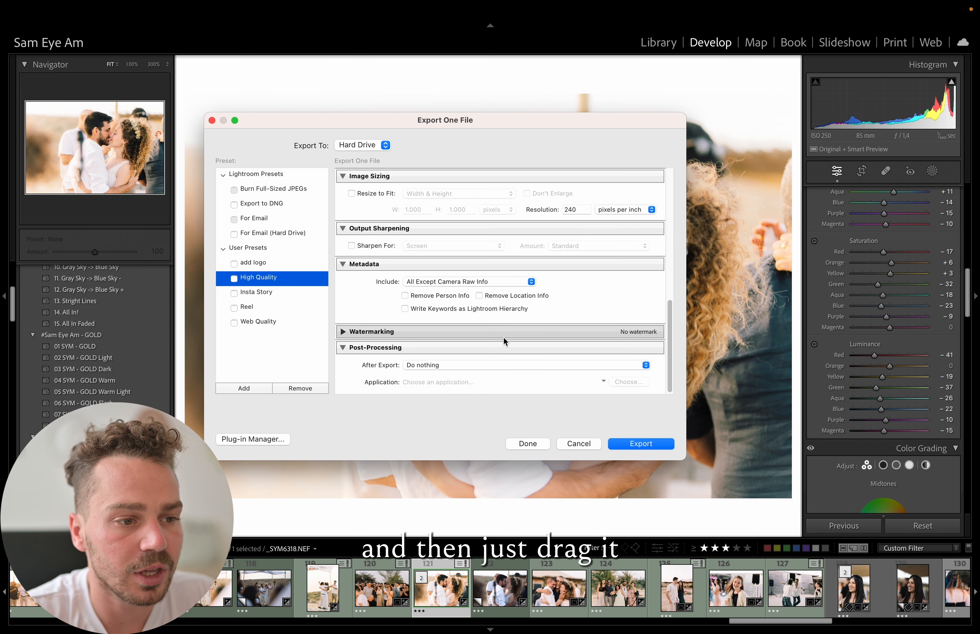
scroll(503, 336, up, 6)
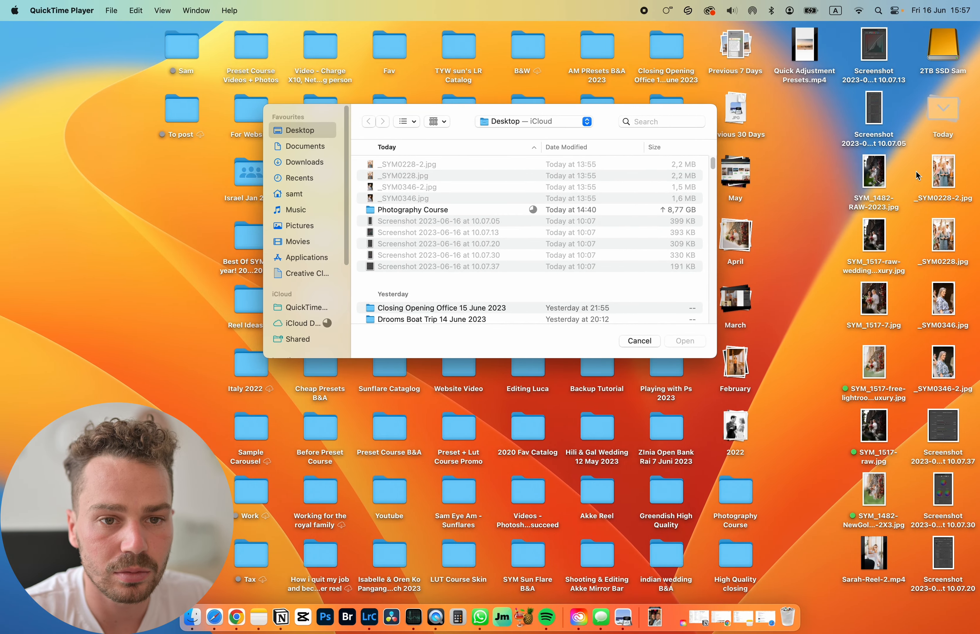
drag(942, 172, 317, 623)
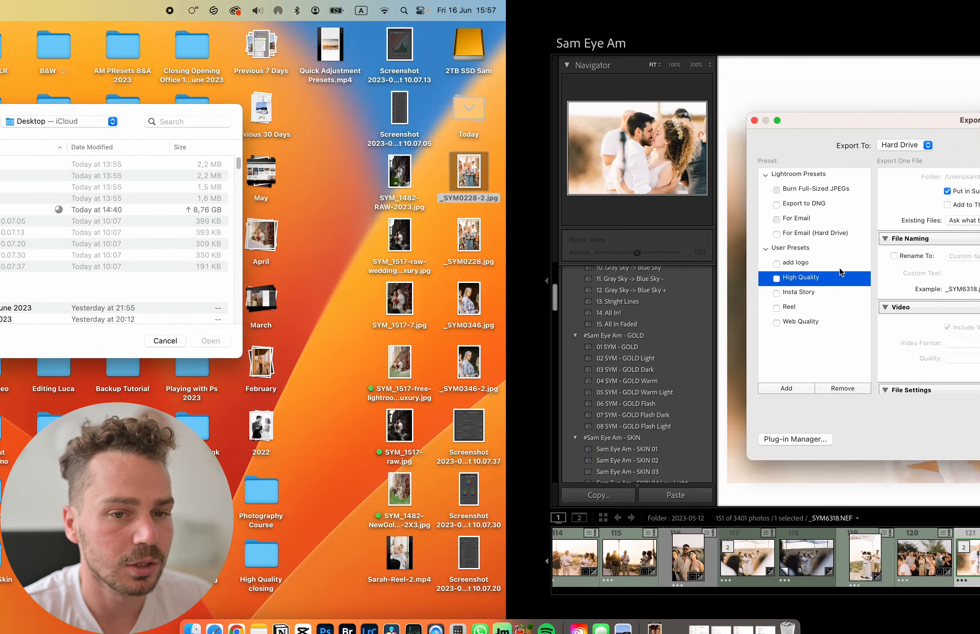
click(579, 444)
- Open the photo of the kissing couple in Adobe Photoshop 2023 for editing
right_click(487, 240)
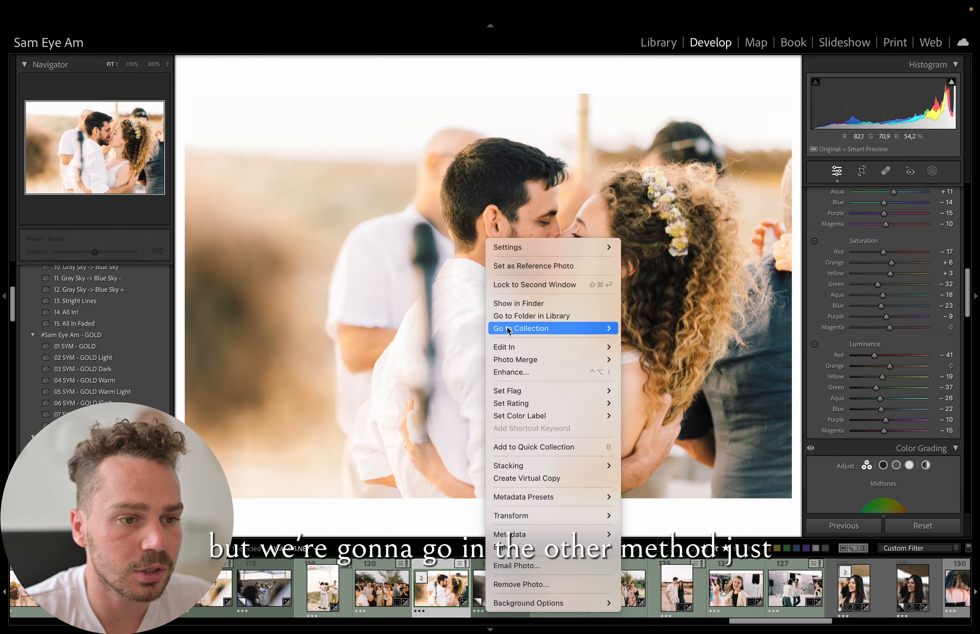
mouse_move(504, 346)
click(675, 346)
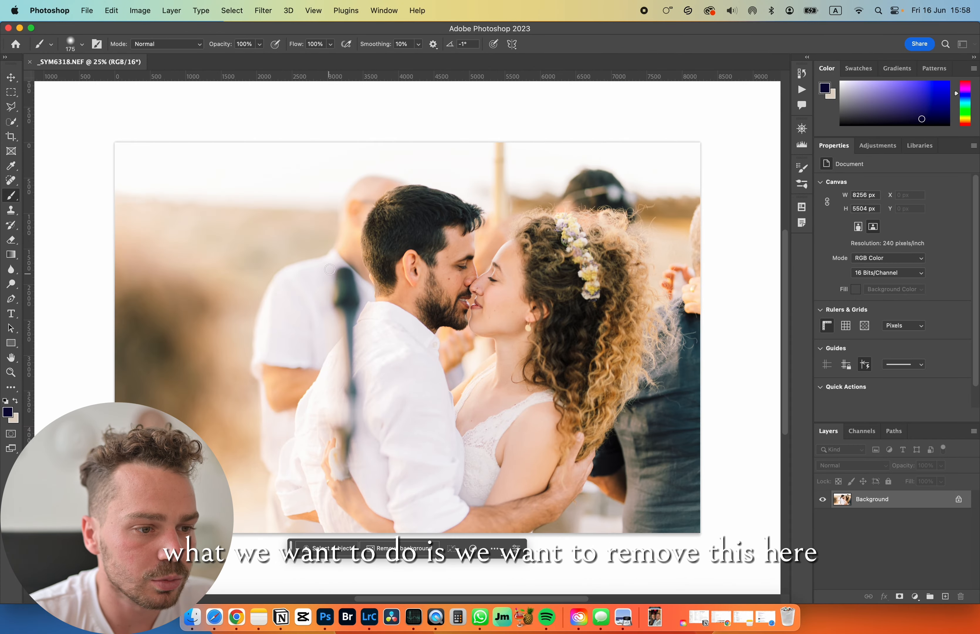
- Set the Spot Healing Brush size to 270 px and undo the stray dab on the photo
click(17, 181)
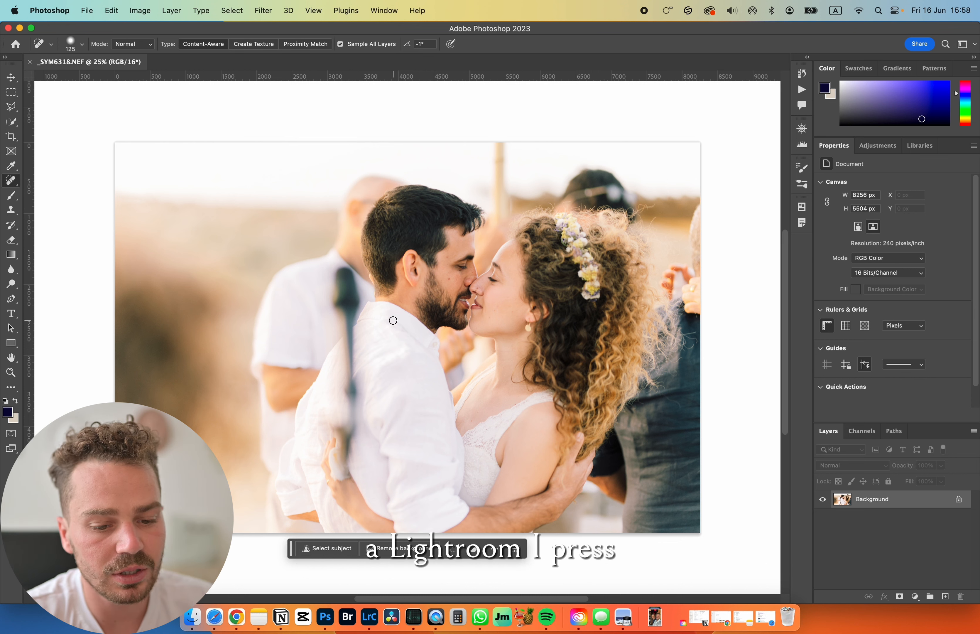
key(bracketright)
key(bracketright)
key(bracketright)
key(bracketright)
key(bracketright)
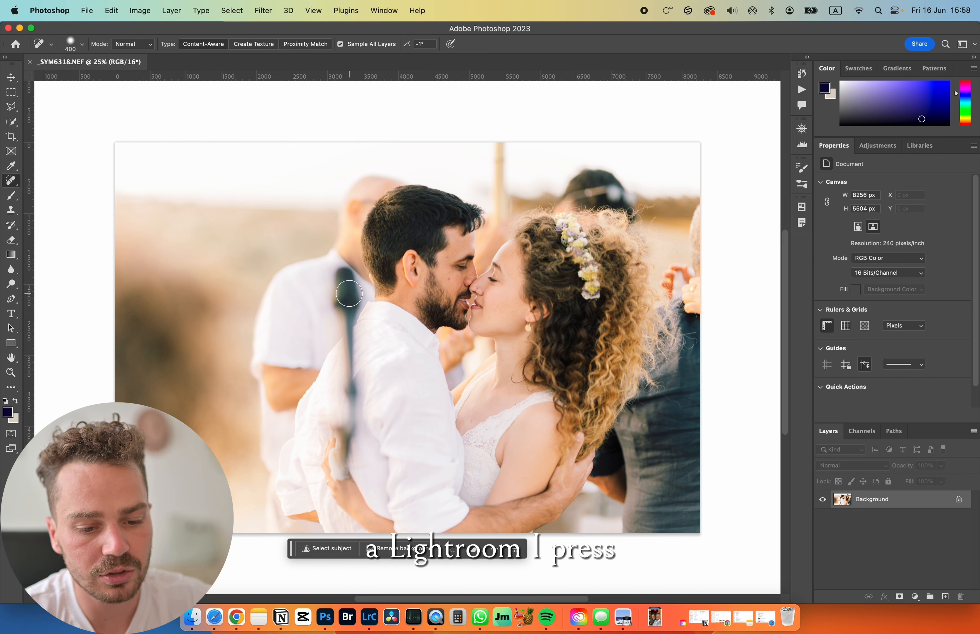
right_click(333, 284)
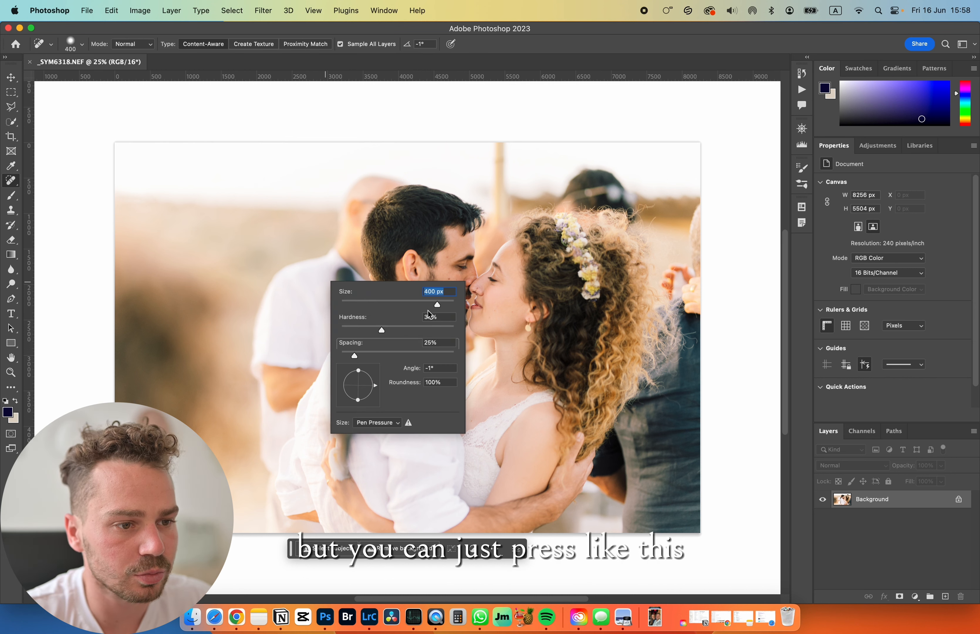
drag(415, 309, 430, 311)
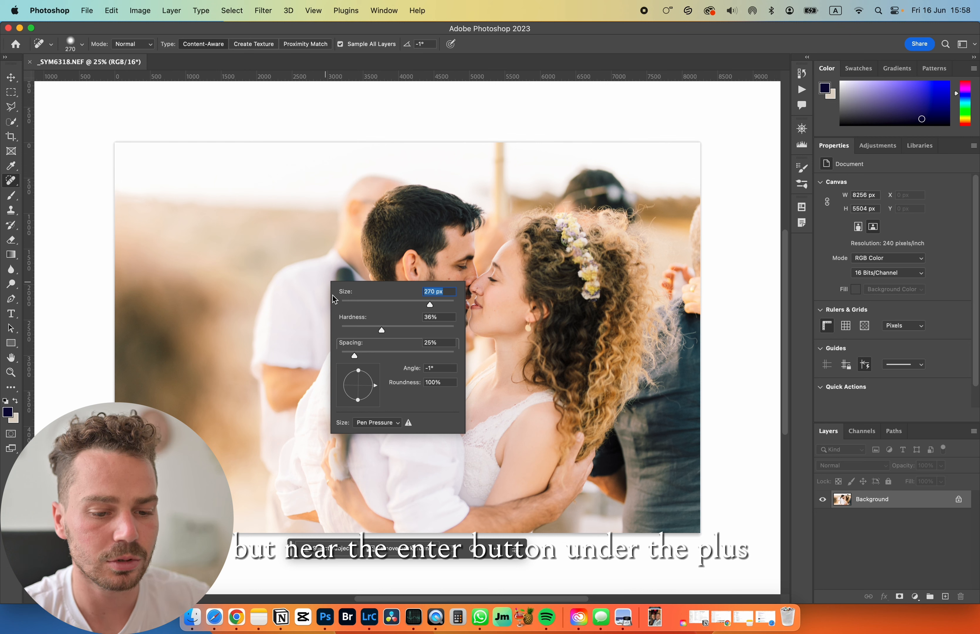
key(Return)
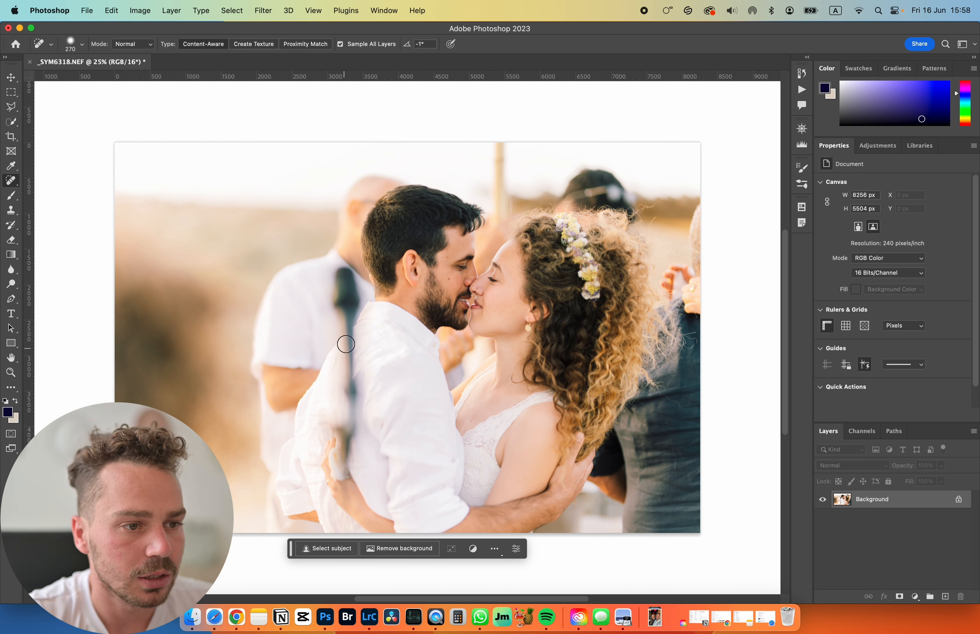
key(super+z)
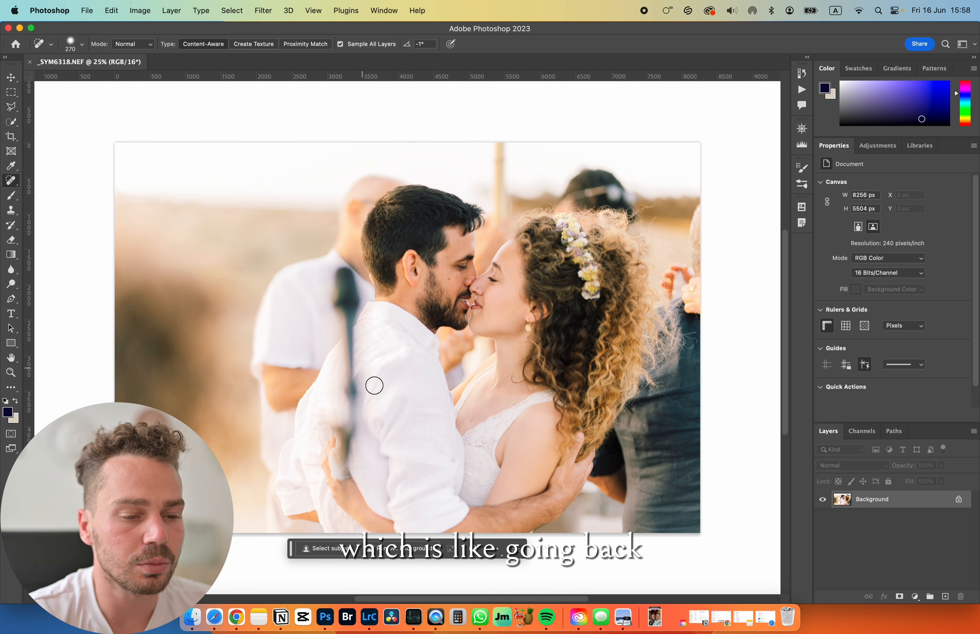
- Duplicate the Background layer as "Background copy" in the same document
right_click(932, 505)
right_click(919, 501)
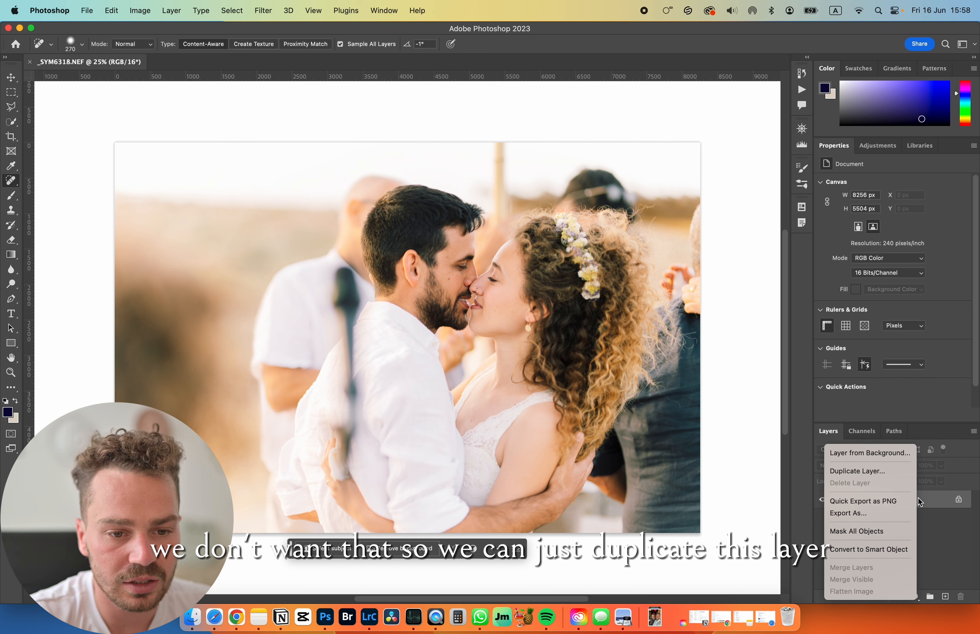
click(894, 470)
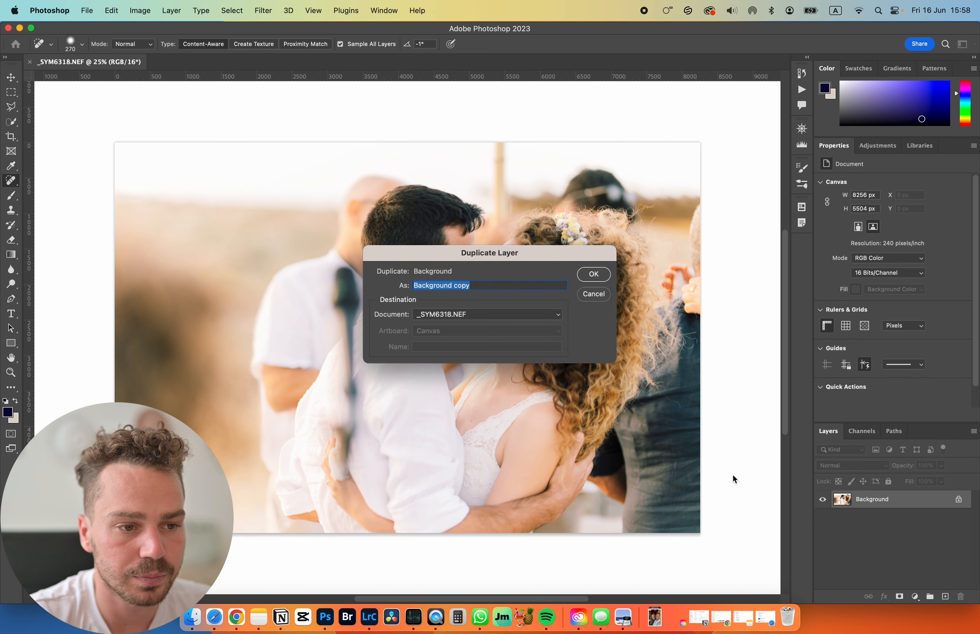
click(593, 274)
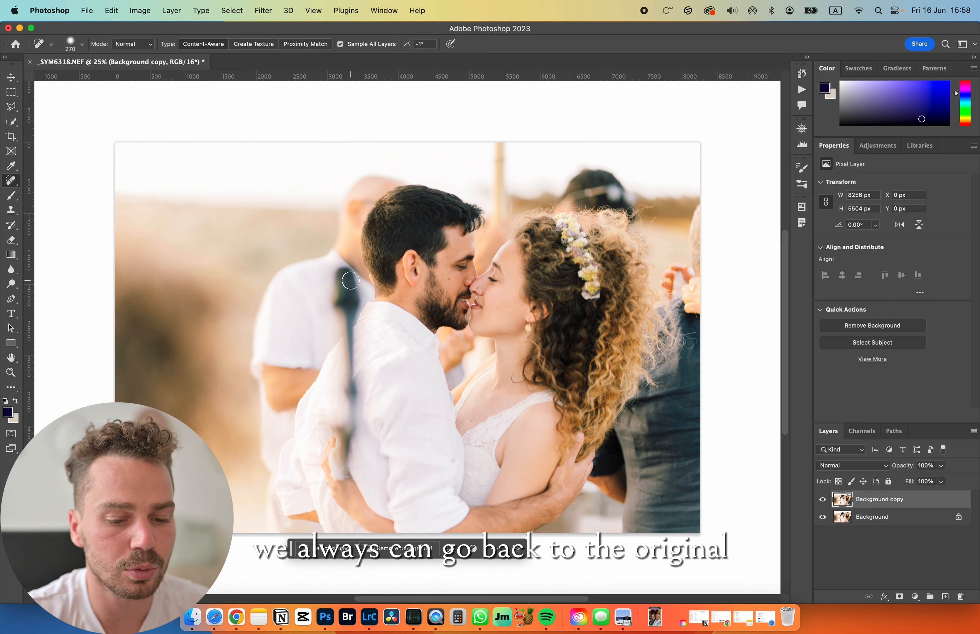
- Try to remove the blurred microphone stand with a Spot Healing Brush stroke at size 500, and undo the stroke
key(bracketright)
key(bracketright)
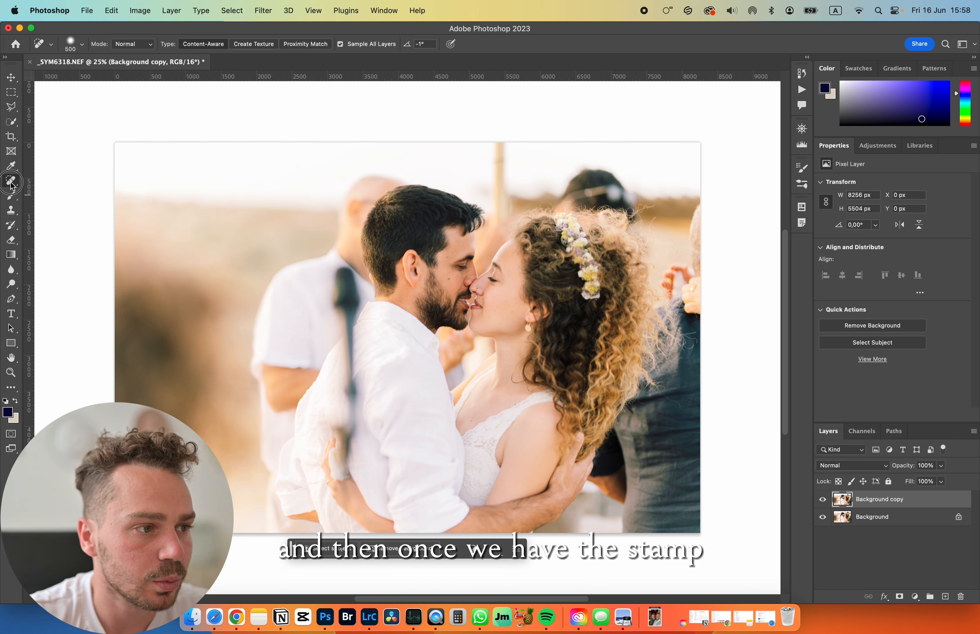
click(10, 181)
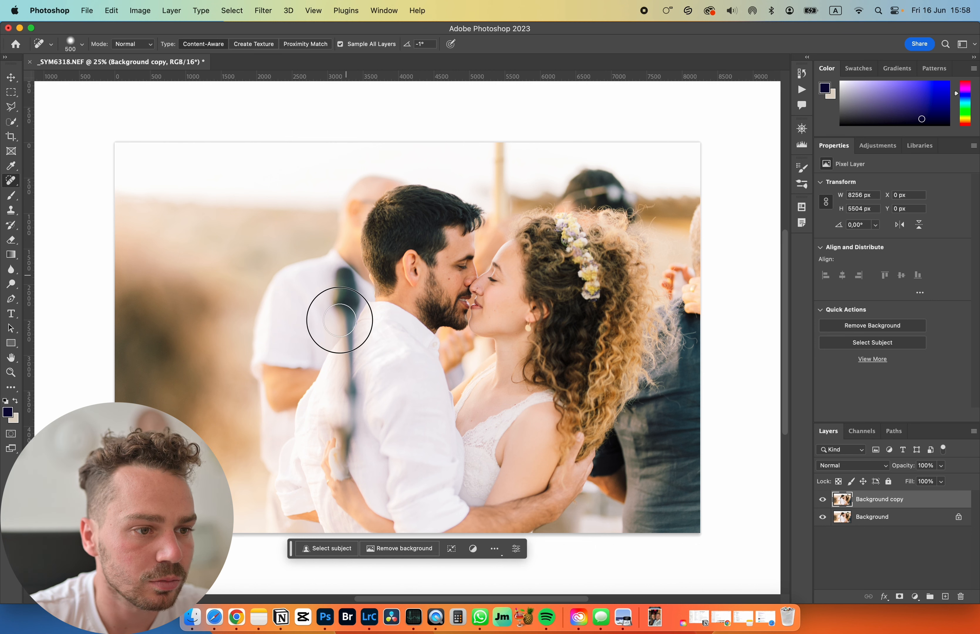
mouse_move(344, 272)
mouse_down()
mouse_move(343, 450)
mouse_move(344, 408)
mouse_up()
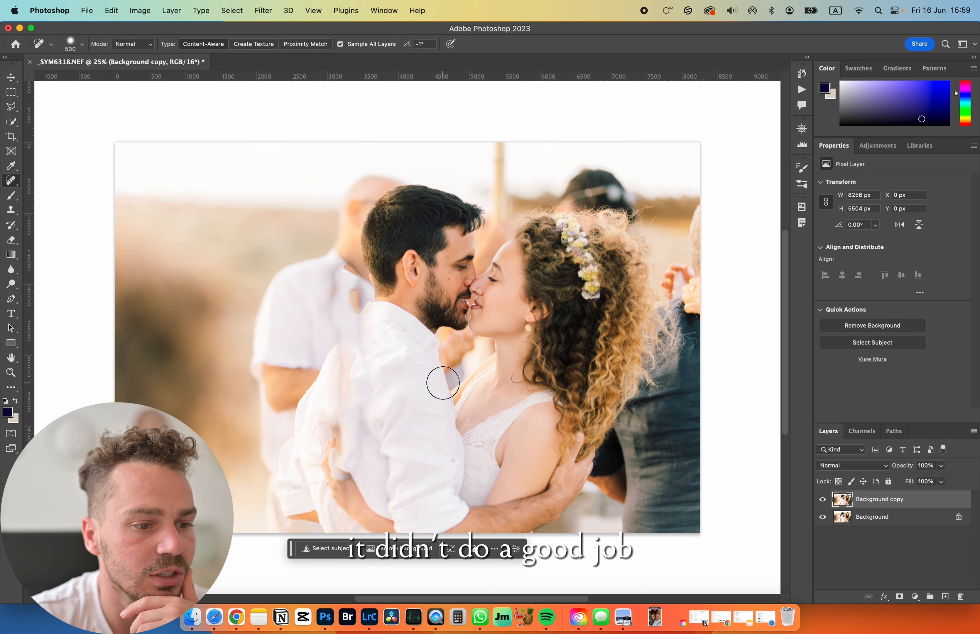
key(super+z)
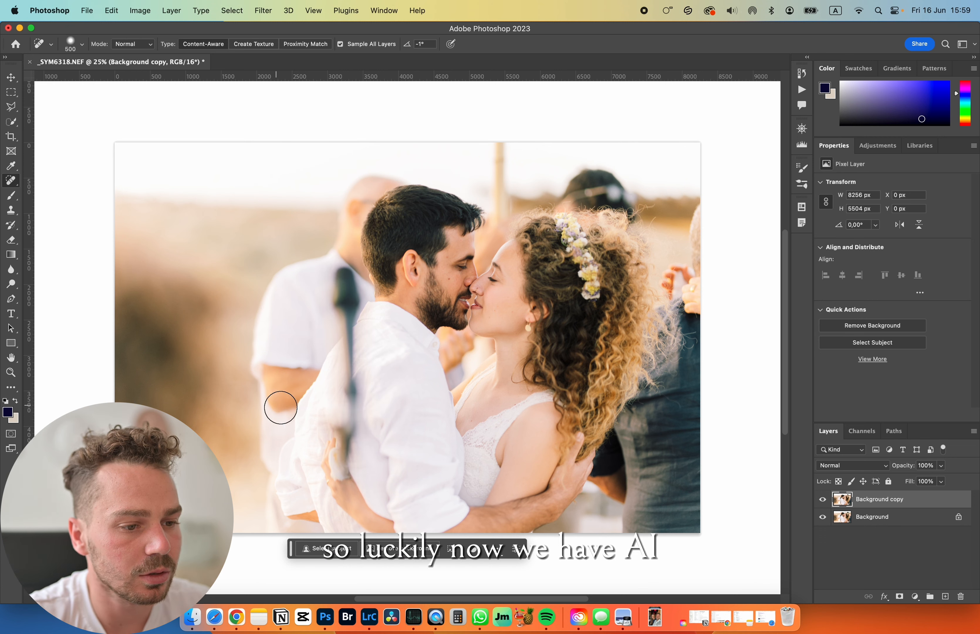
- Select the microphone stand with a rectangular marquee about 666 by 3060 px, adding its protruding edge for a total width of about 760 px
click(12, 93)
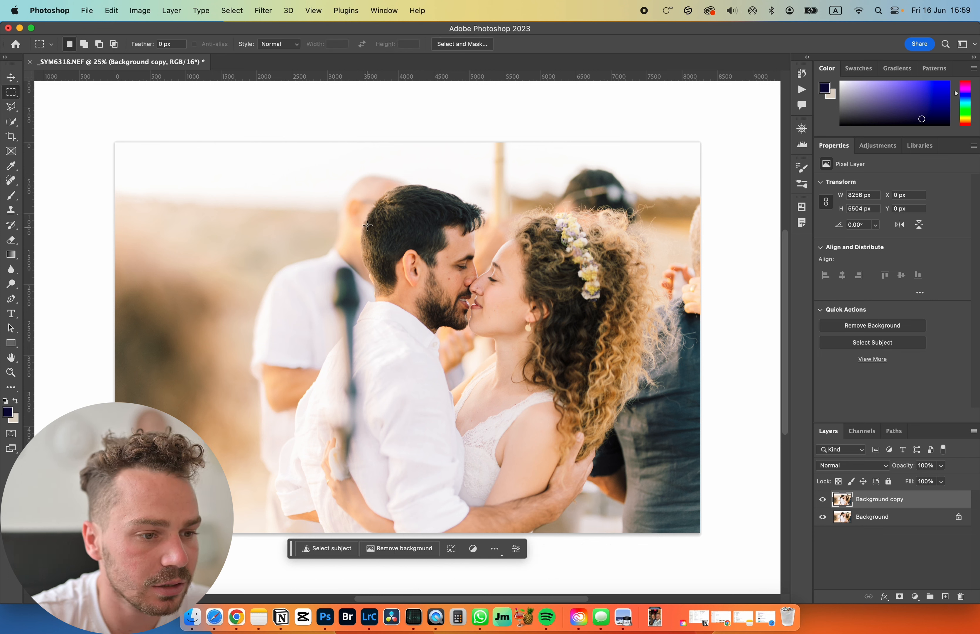
drag(369, 262, 322, 304)
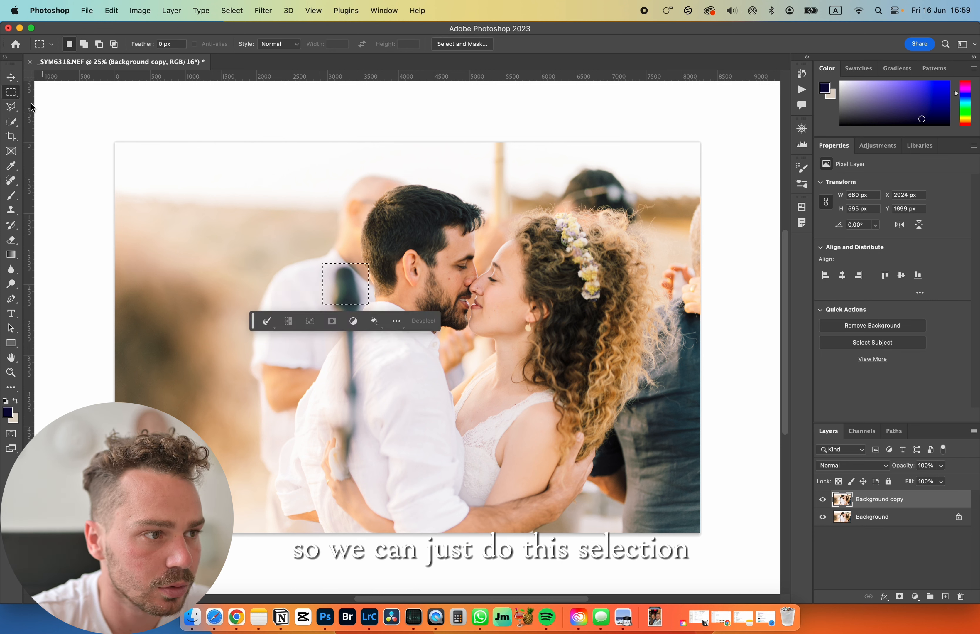
click(359, 248)
drag(365, 264, 315, 477)
click(364, 251)
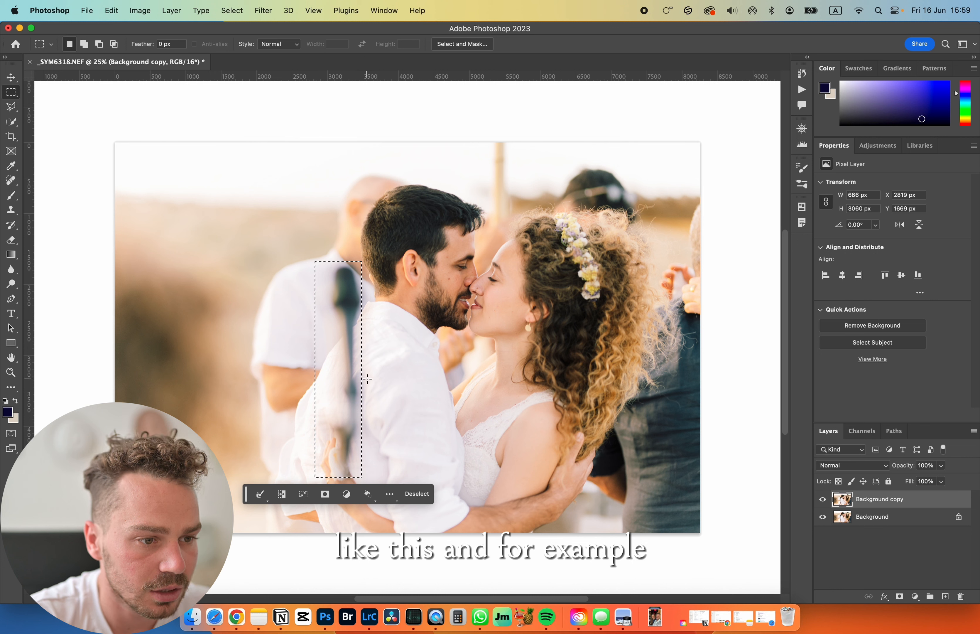
key(shift)
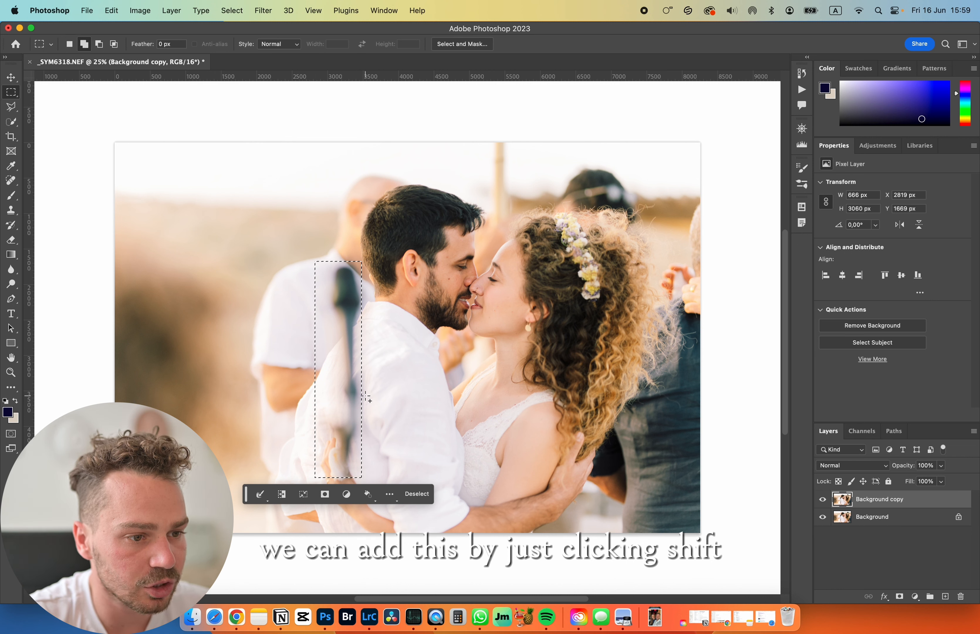
drag(355, 363, 369, 428)
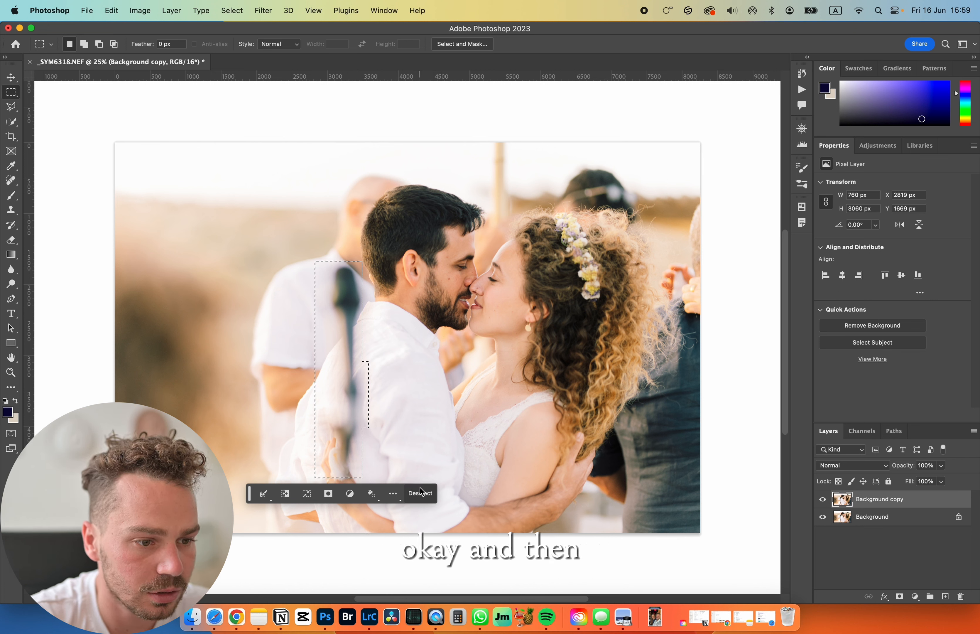
- Apply Content-Aware Fill to the selected microphone stand, excluding the couple's faces from the sampling area and outputting to a new layer, and deselect
right_click(340, 357)
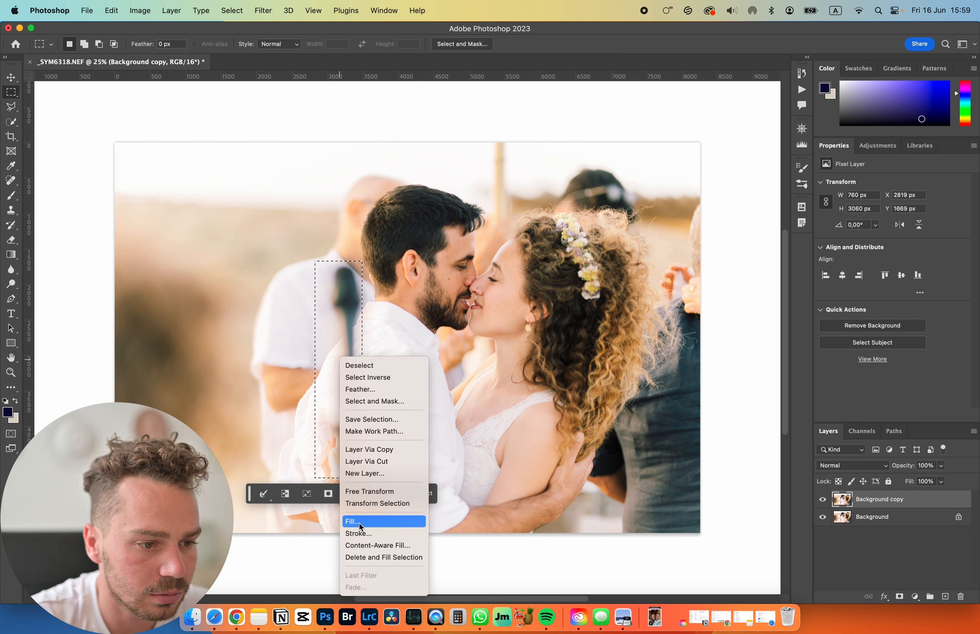
click(372, 545)
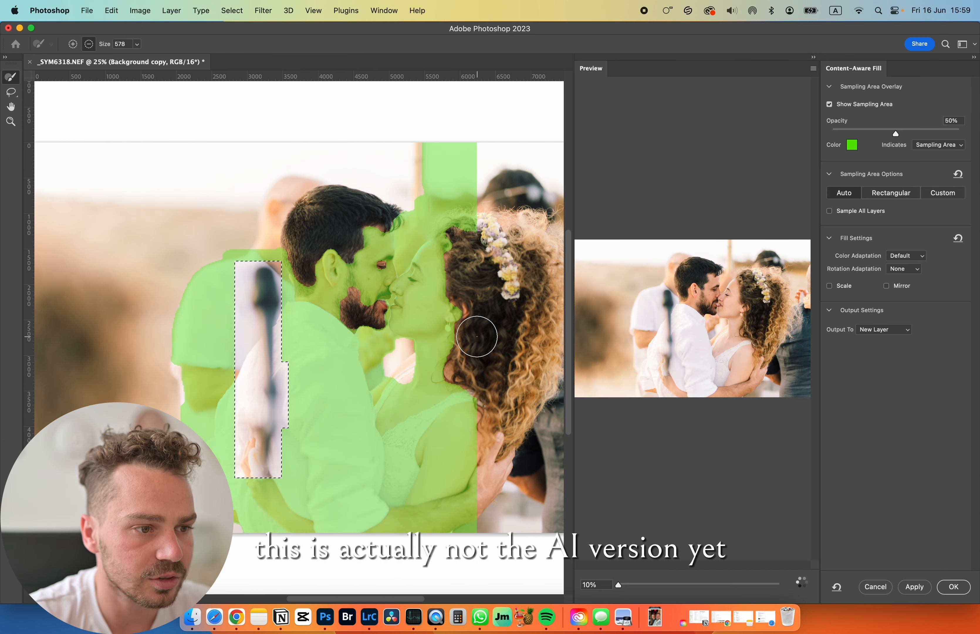
mouse_move(384, 313)
mouse_down()
mouse_move(368, 289)
mouse_move(357, 303)
mouse_move(385, 260)
mouse_move(422, 295)
mouse_move(428, 332)
mouse_move(431, 284)
mouse_move(393, 299)
mouse_up()
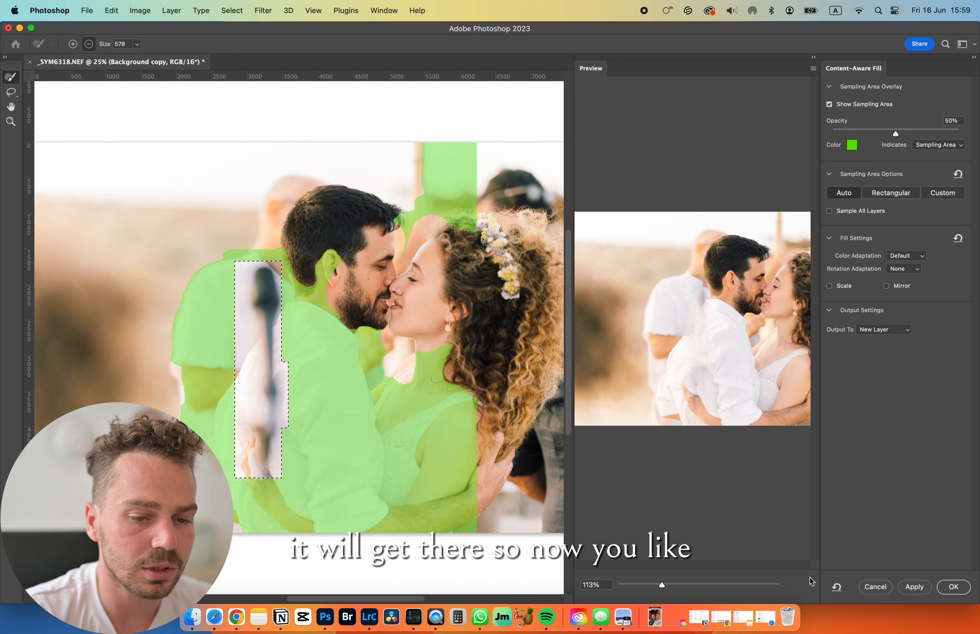
click(958, 586)
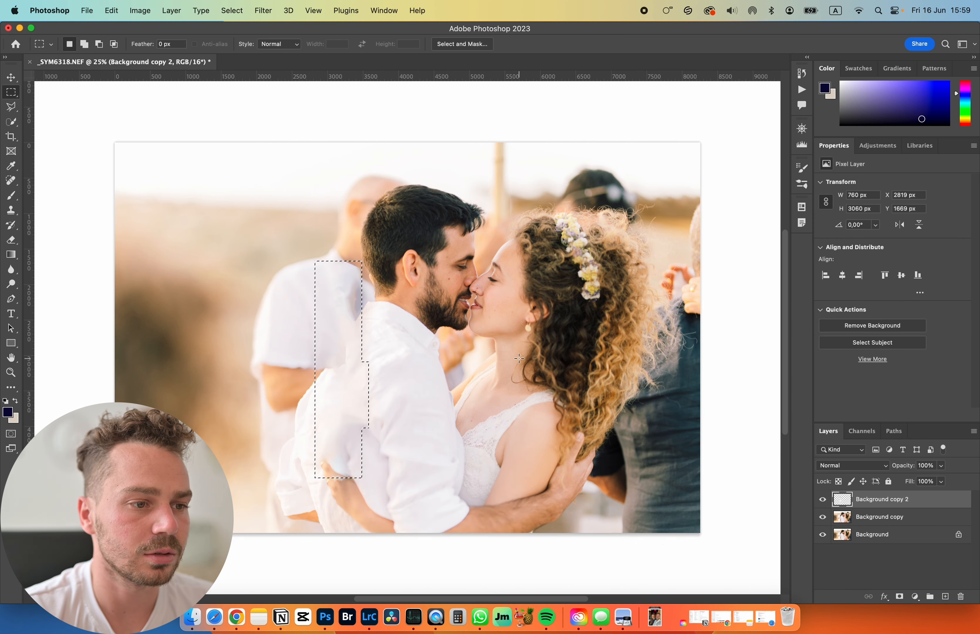
click(432, 415)
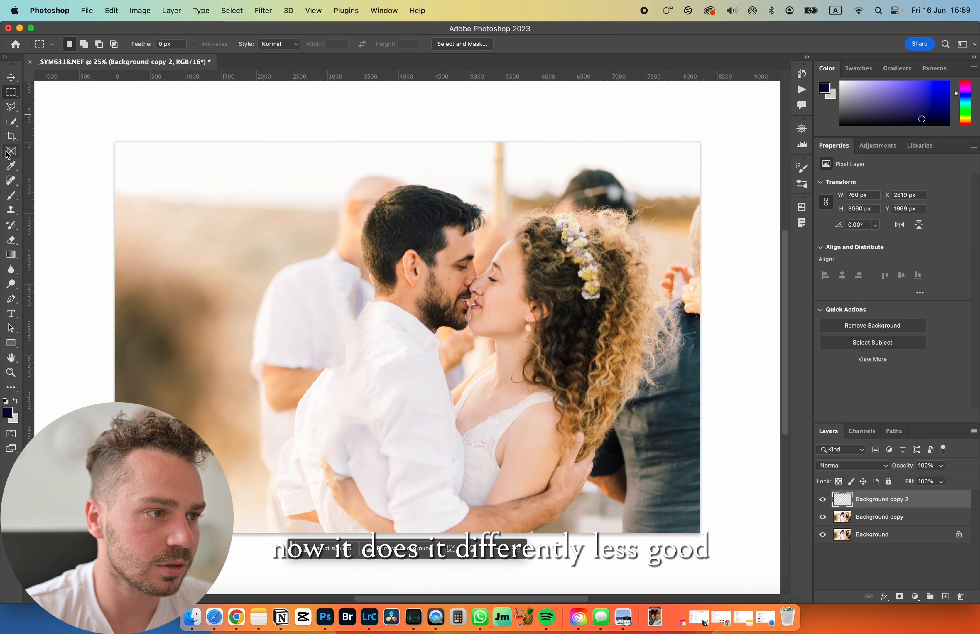
- Retouch the leftover traces of the microphone stand around the groom's back and the guest's arm with size 500 Spot Healing Brush strokes
click(10, 180)
mouse_move(349, 284)
mouse_down()
mouse_move(356, 296)
mouse_move(340, 315)
mouse_up()
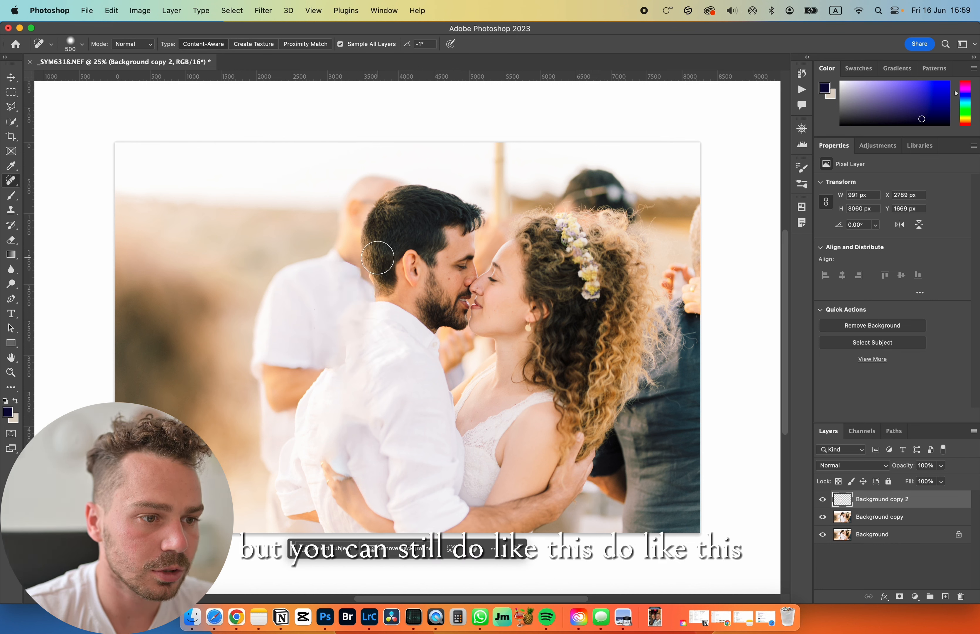
drag(337, 355, 326, 364)
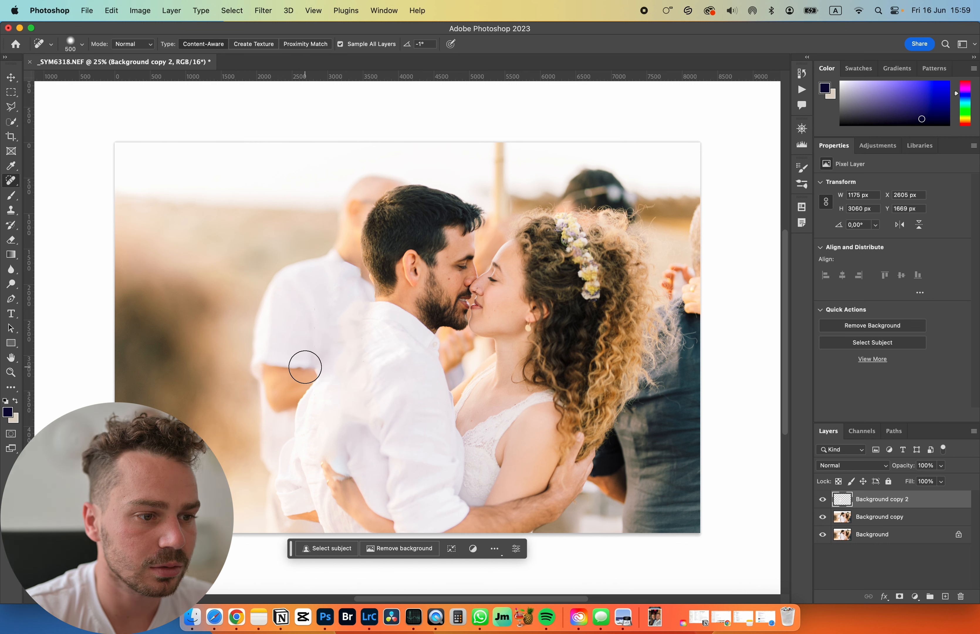
drag(304, 365, 310, 369)
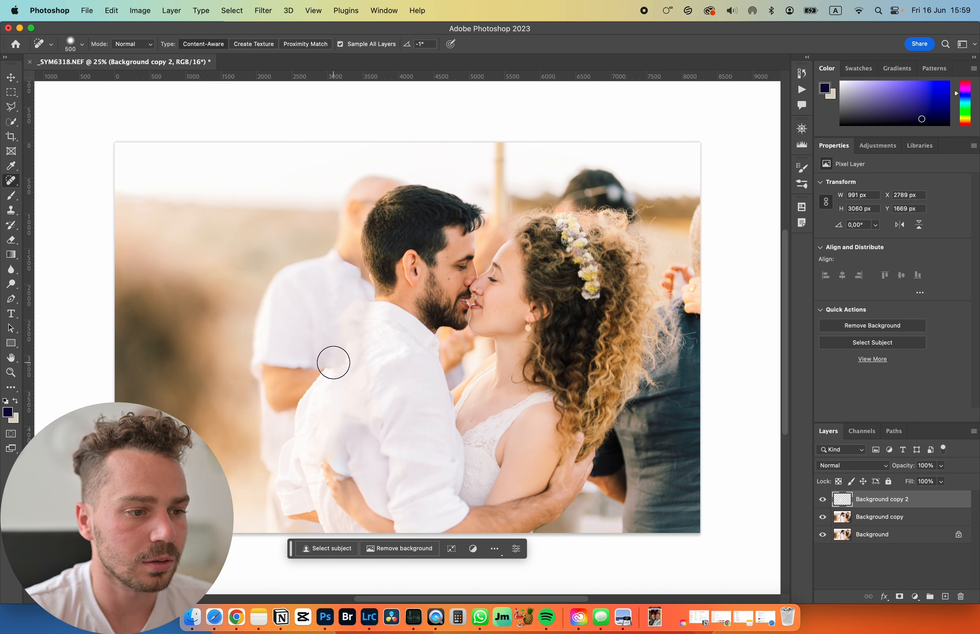
drag(333, 361, 343, 343)
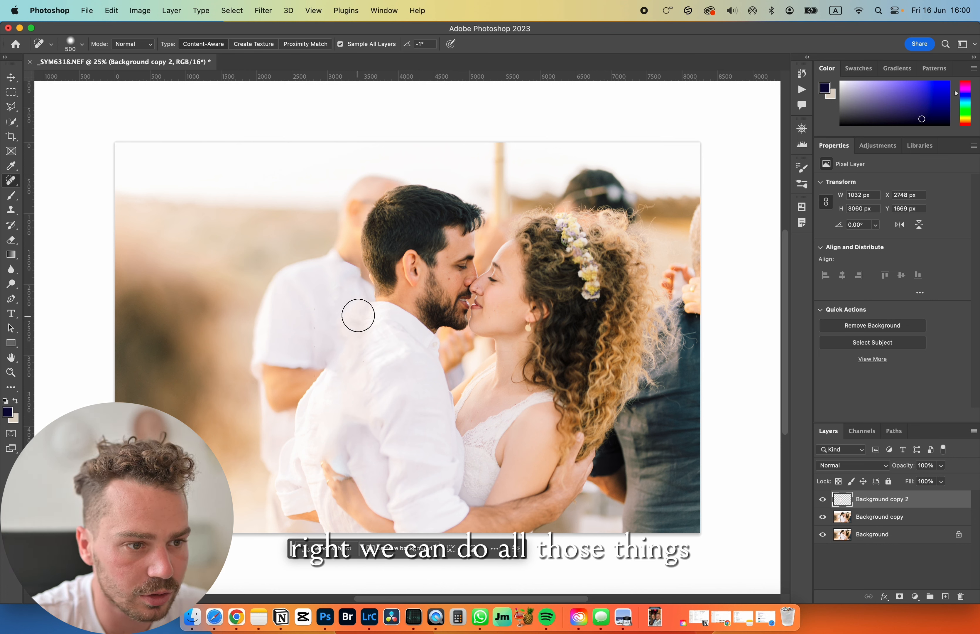
drag(358, 315, 325, 357)
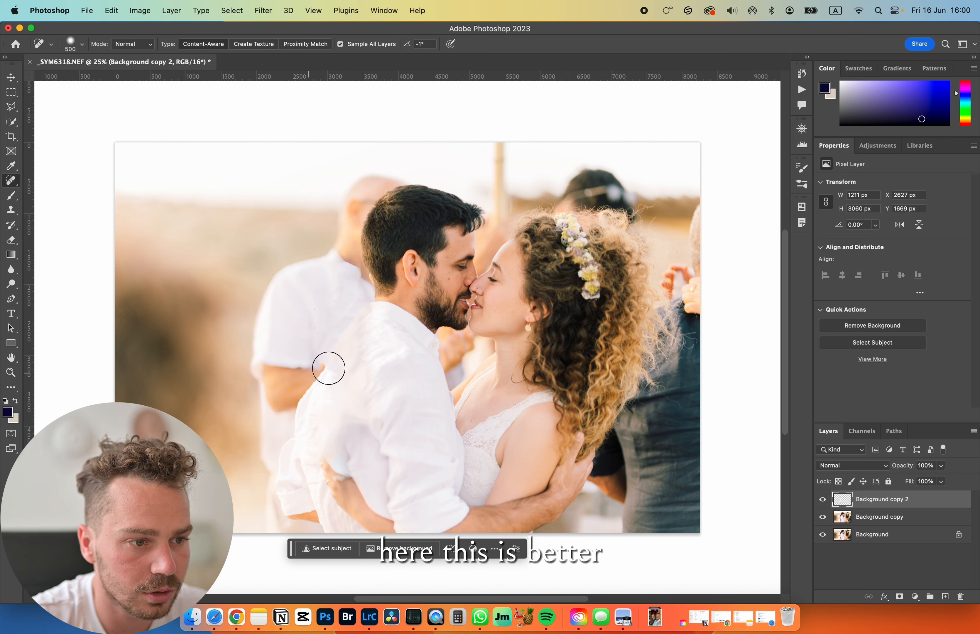
drag(350, 370, 373, 330)
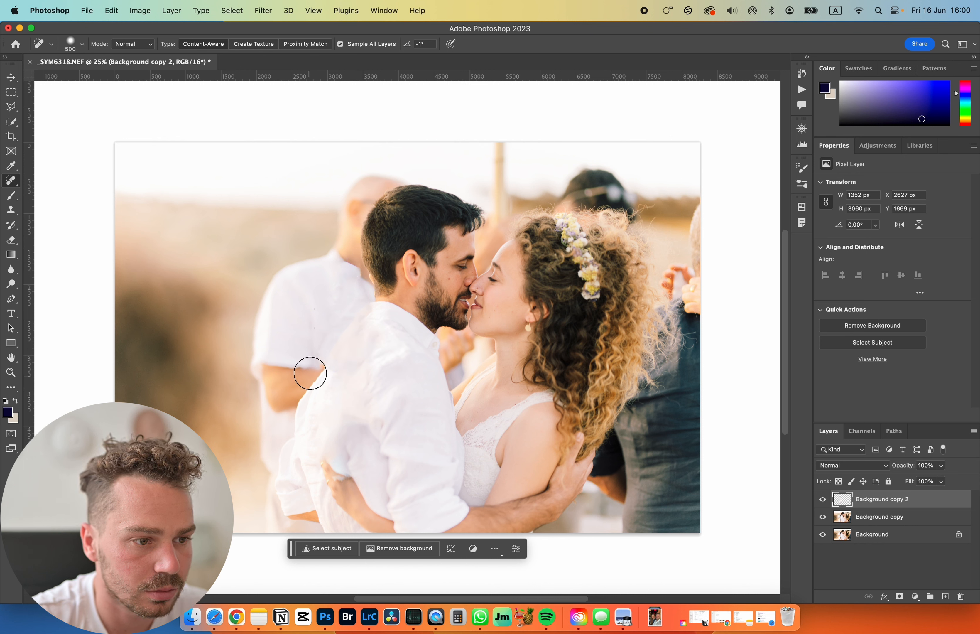
click(312, 364)
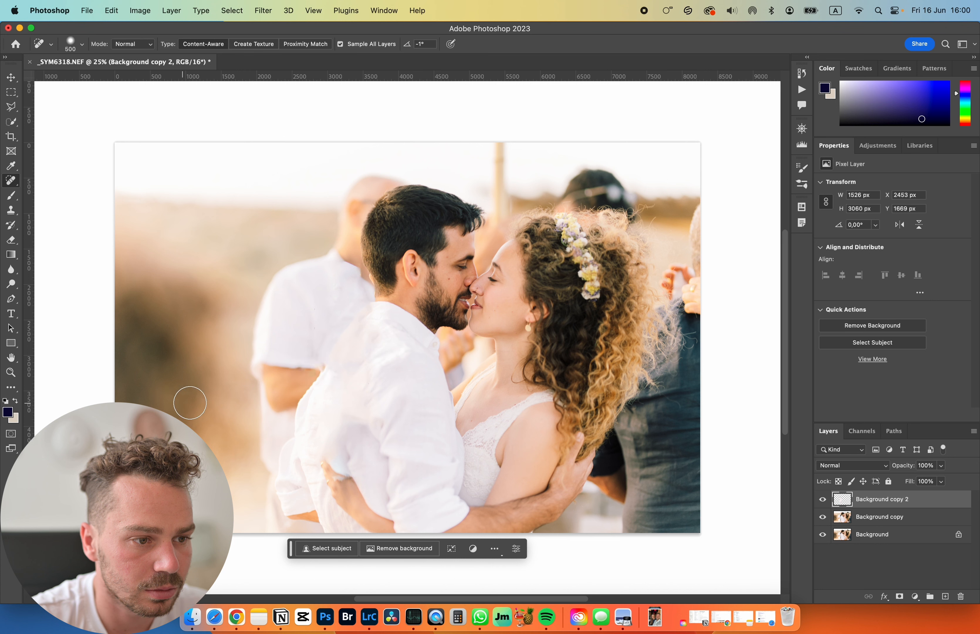
click(325, 364)
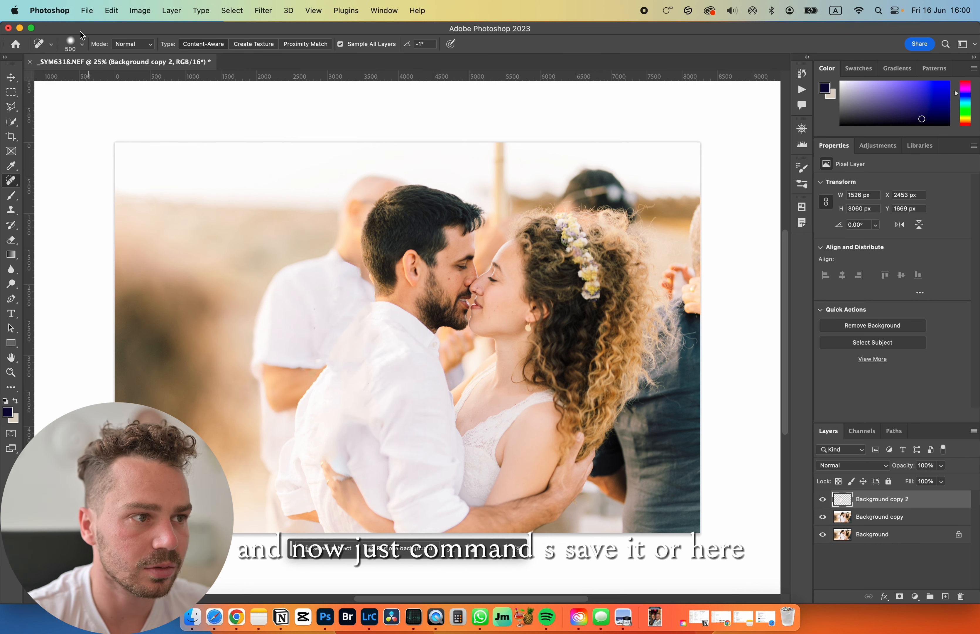
- Save the retouched photo with its layers
click(86, 10)
mouse_move(118, 197)
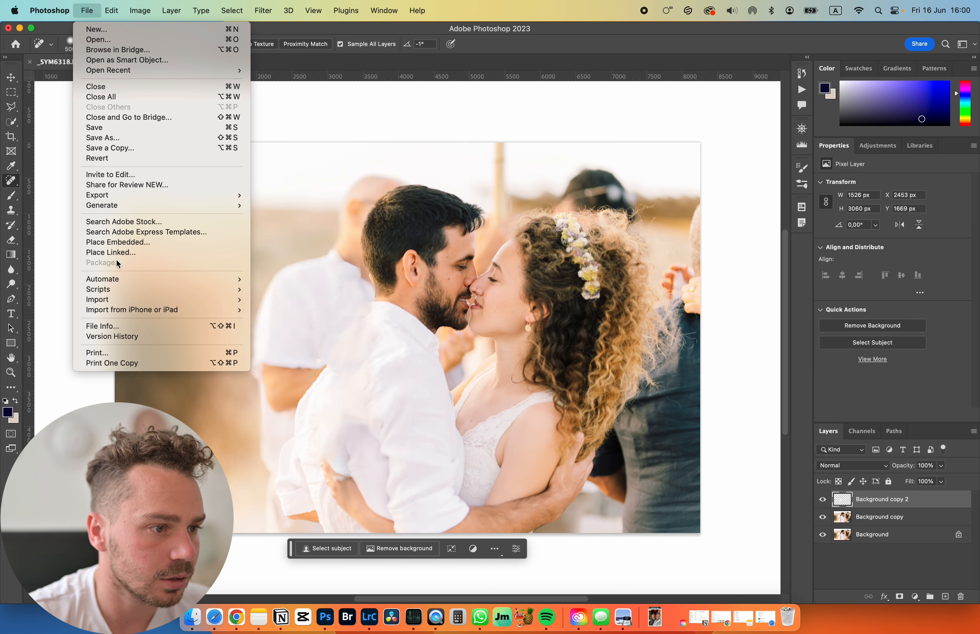
click(117, 128)
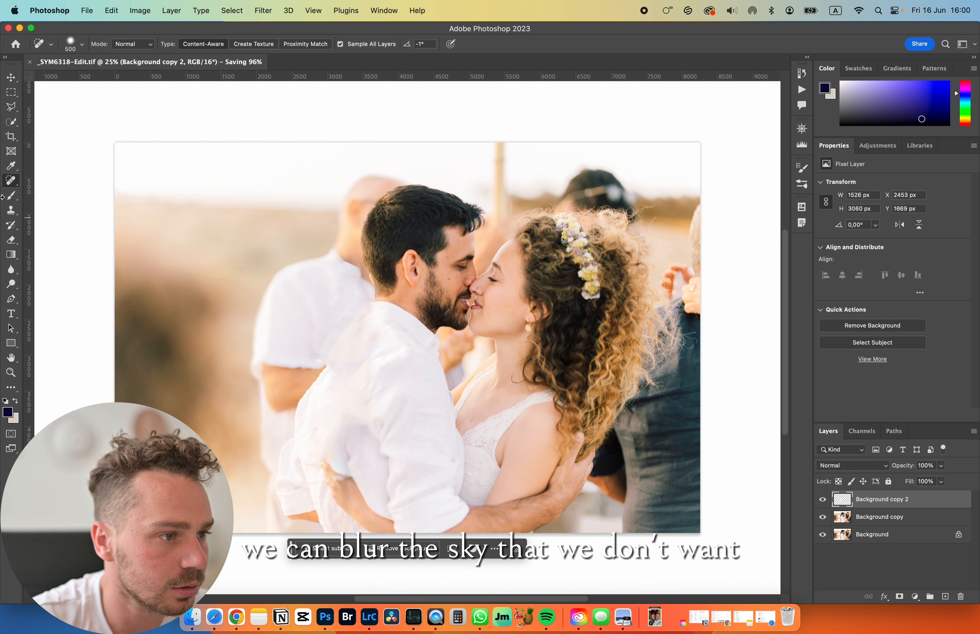
- Try to select the dark-clothed guest behind the bride with the Object Selection tool on the Background copy 2 layer
key(w)
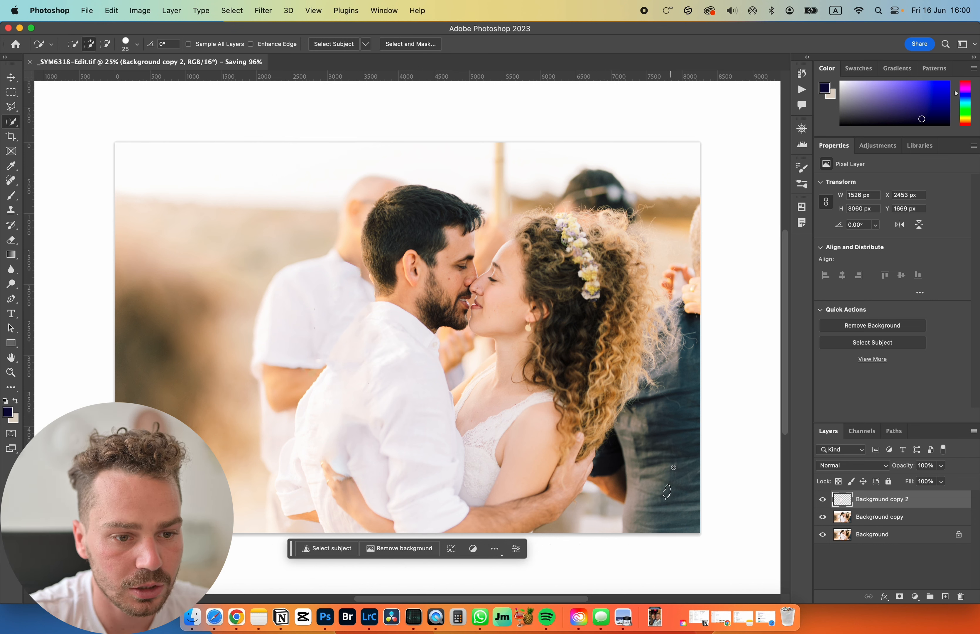
click(13, 126)
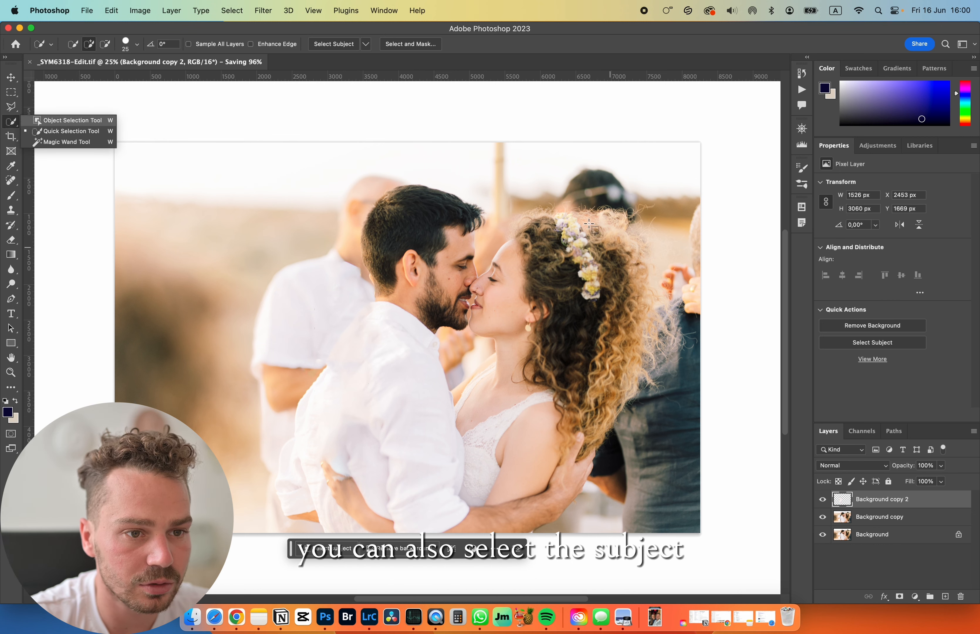
click(38, 122)
drag(592, 175, 759, 560)
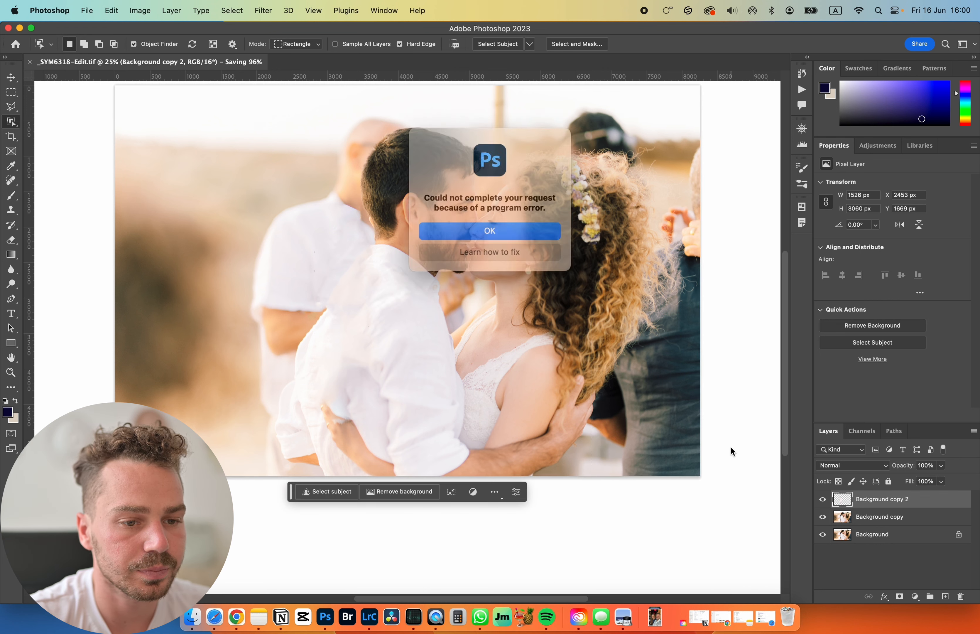
click(491, 228)
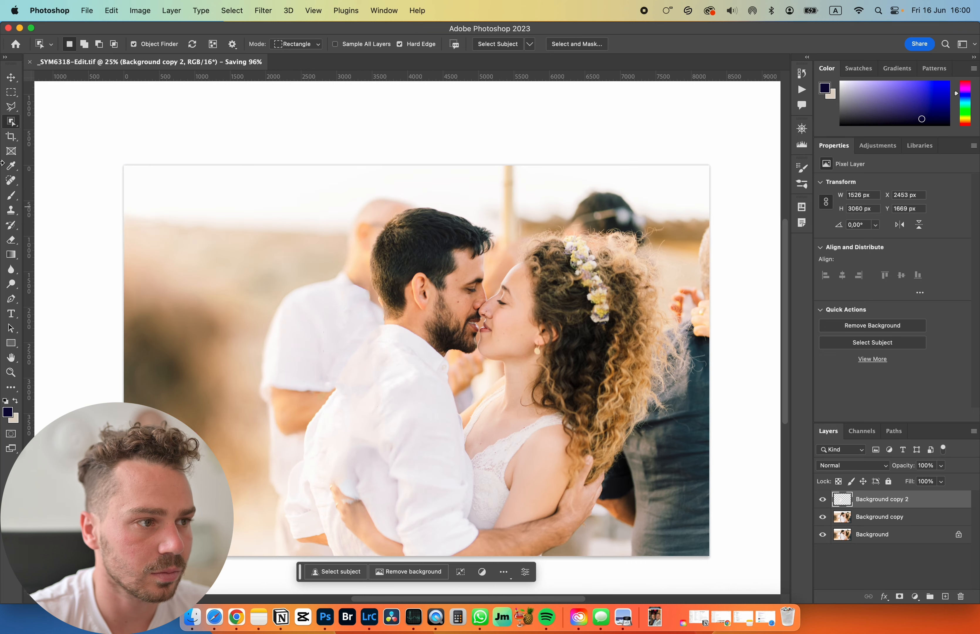
- Select the dark-clothed guest behind the bride on the Background copy layer with the Object Selection tool, about 1600 by 4650 px
click(11, 92)
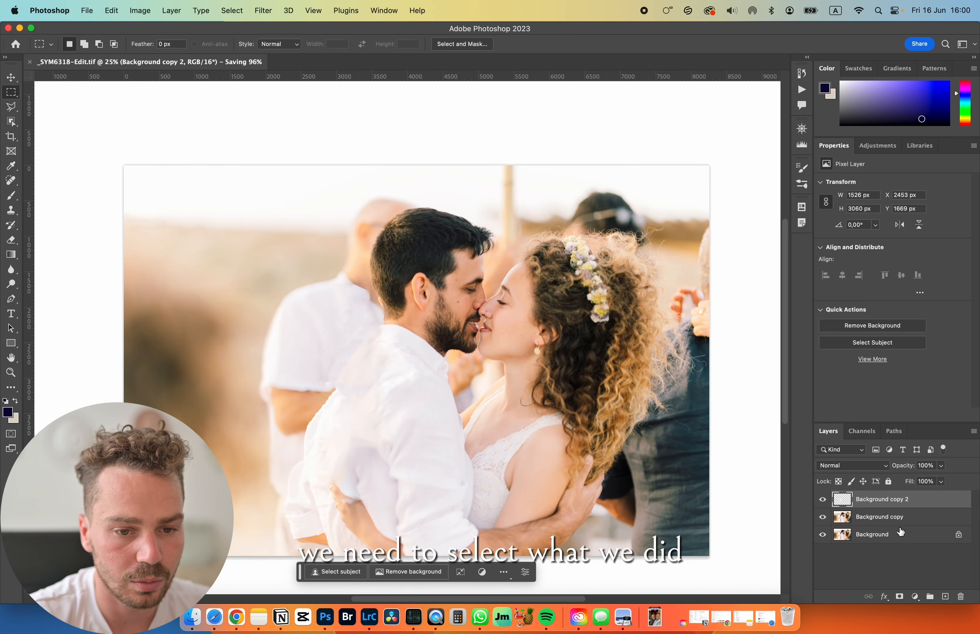
click(894, 518)
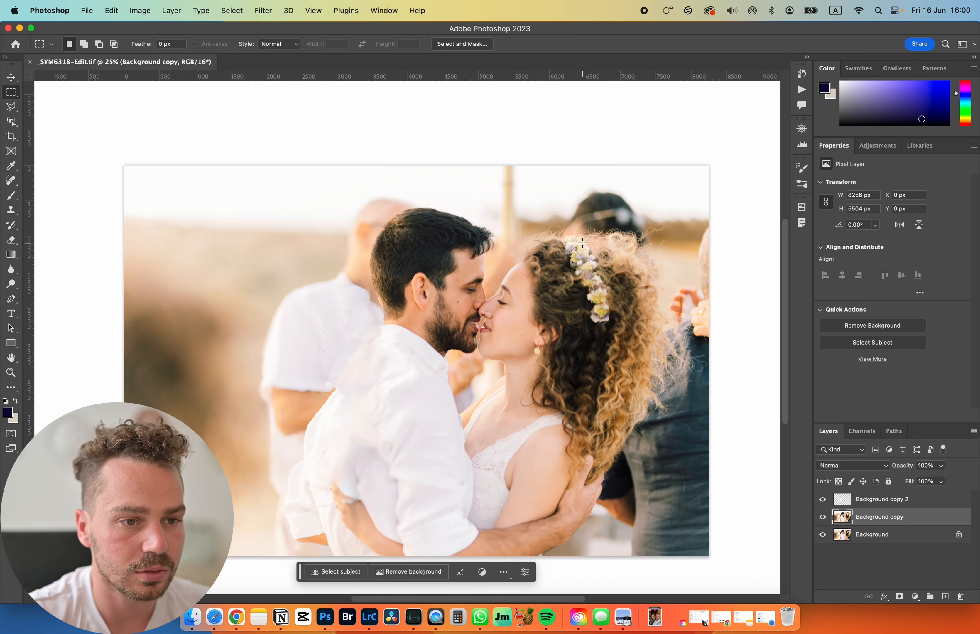
drag(578, 212, 742, 570)
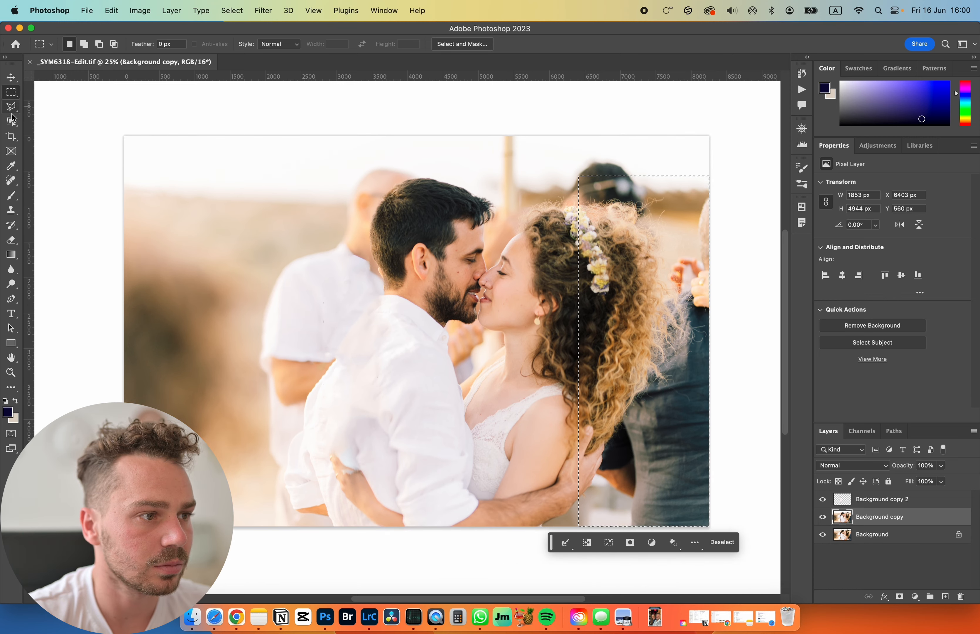
click(11, 124)
click(616, 158)
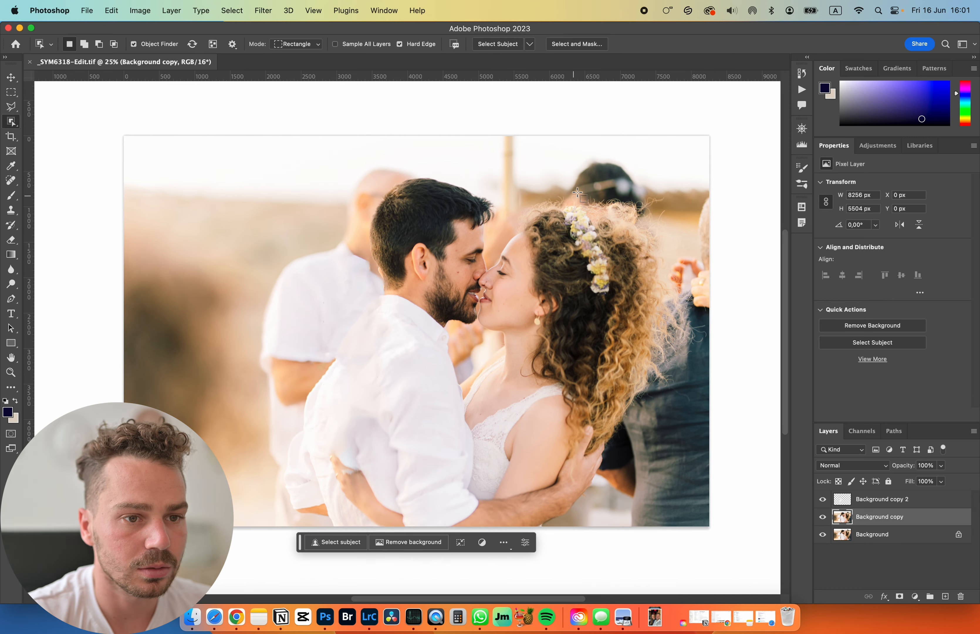
drag(576, 183, 770, 519)
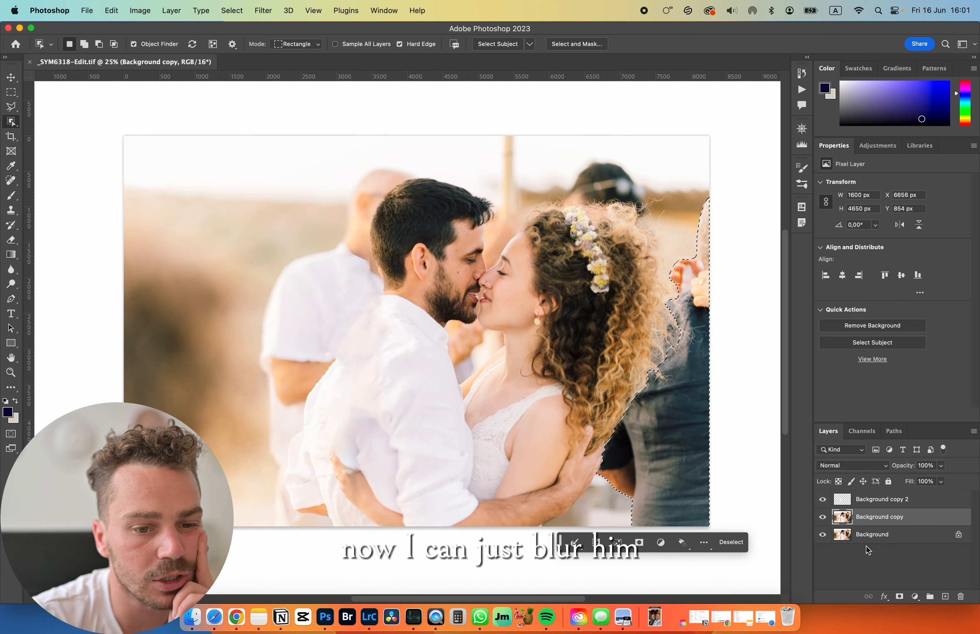
- Apply a Gaussian Blur with a radius of 34.6 pixels to the selected guest and deselect
click(263, 10)
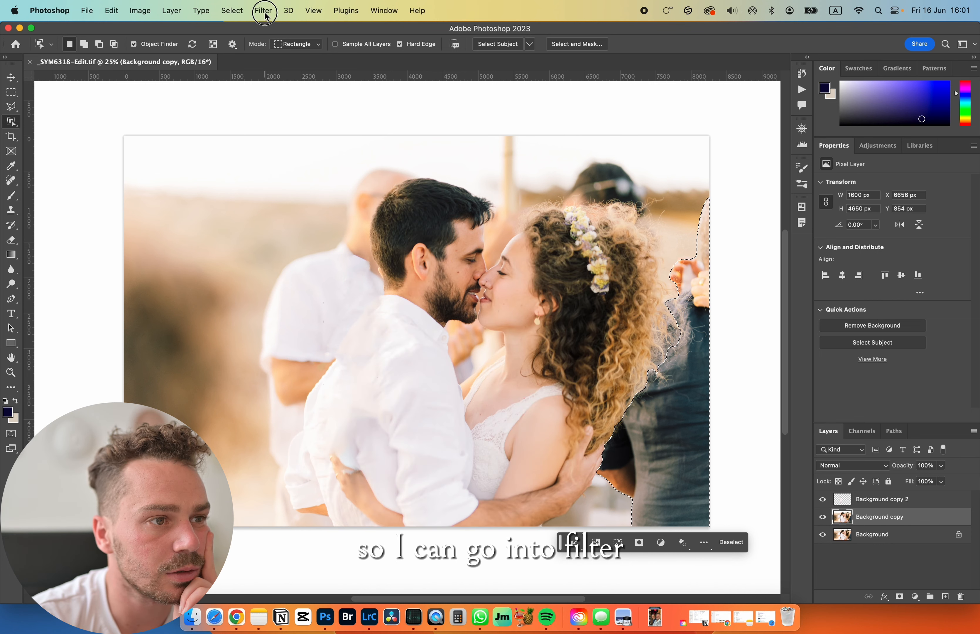
mouse_move(295, 160)
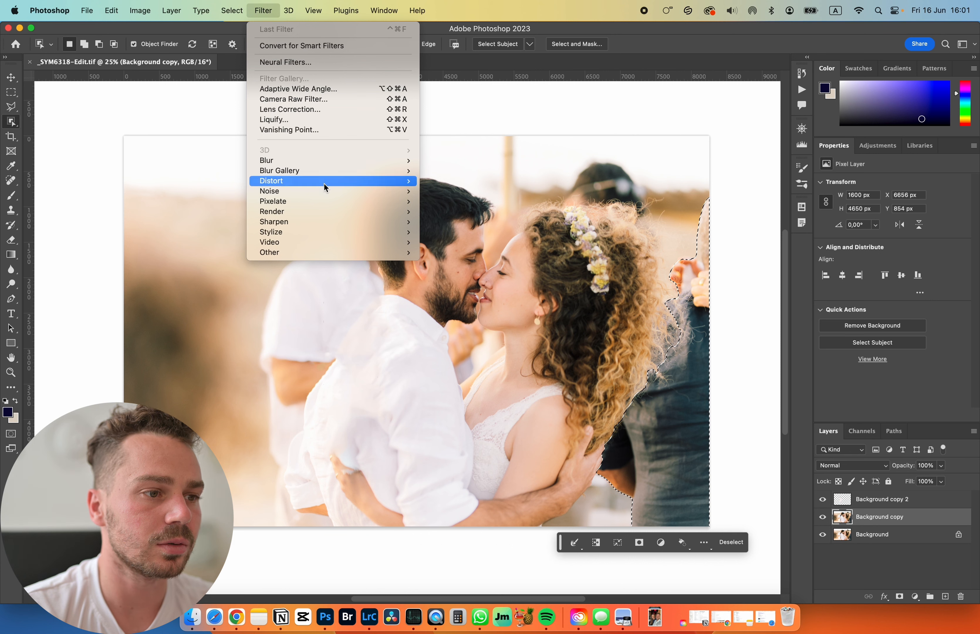
mouse_move(331, 172)
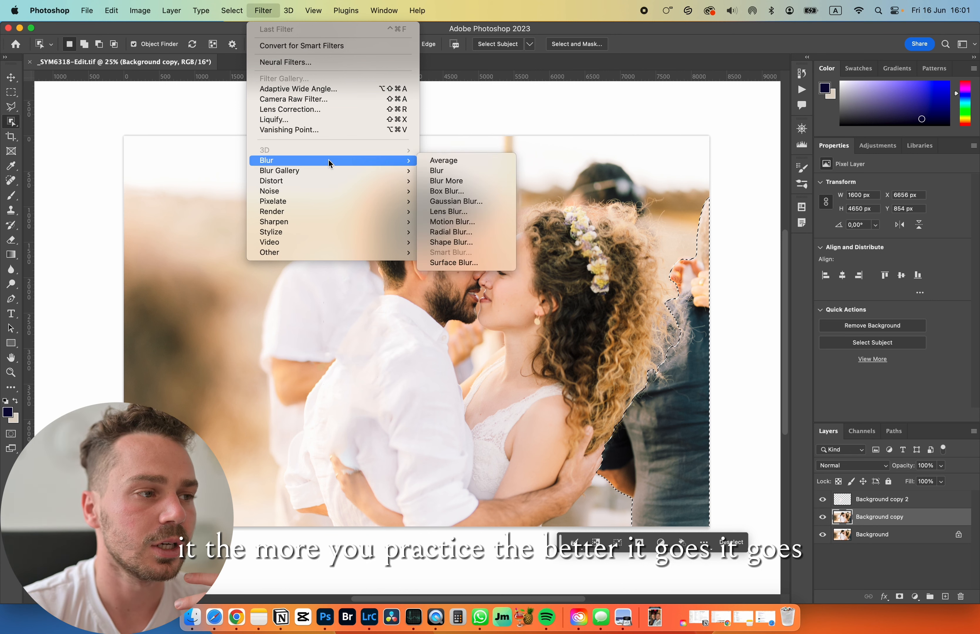
click(473, 199)
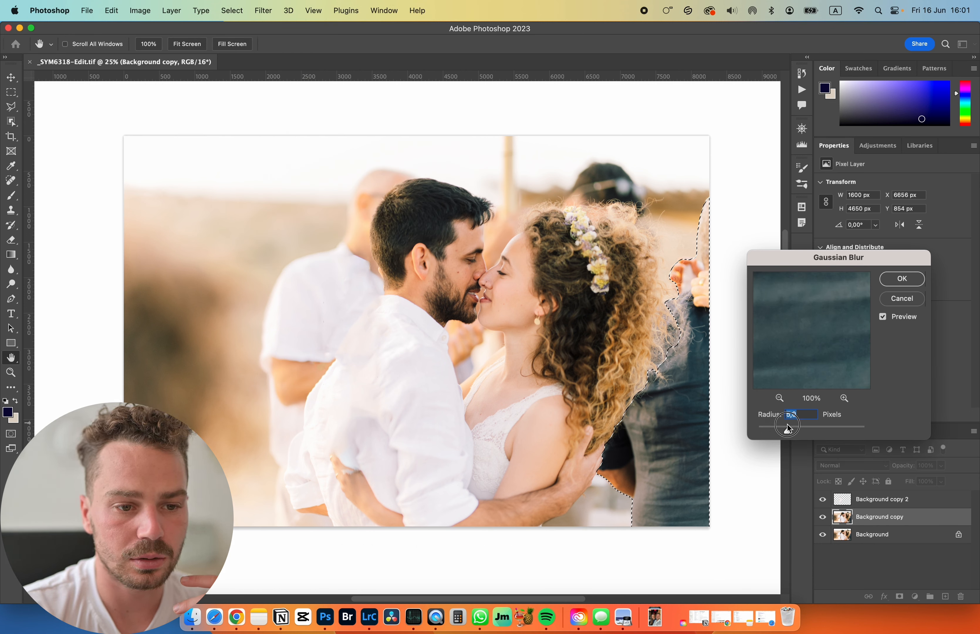
drag(788, 428, 811, 430)
click(895, 288)
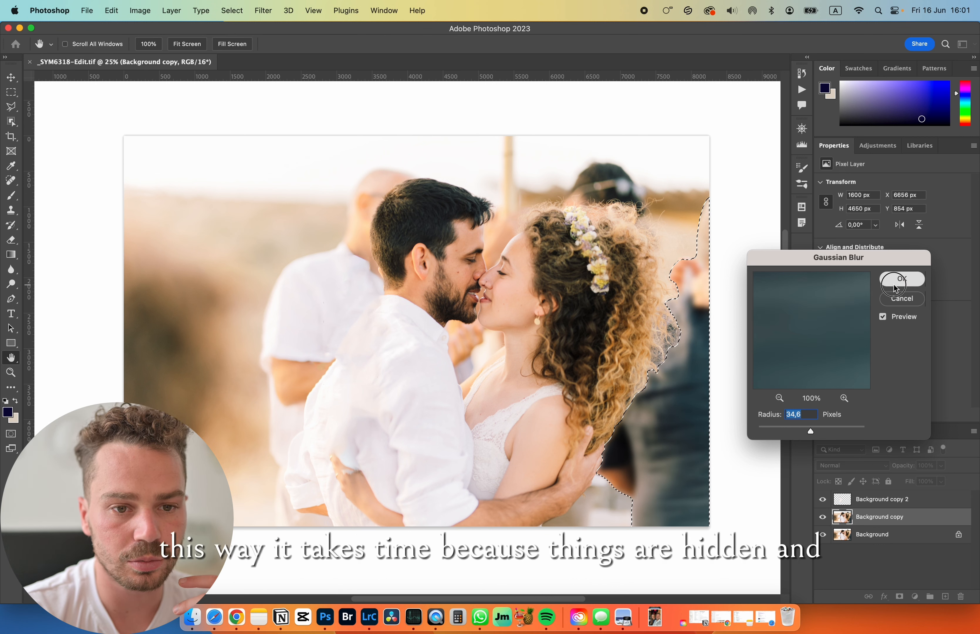
key(w)
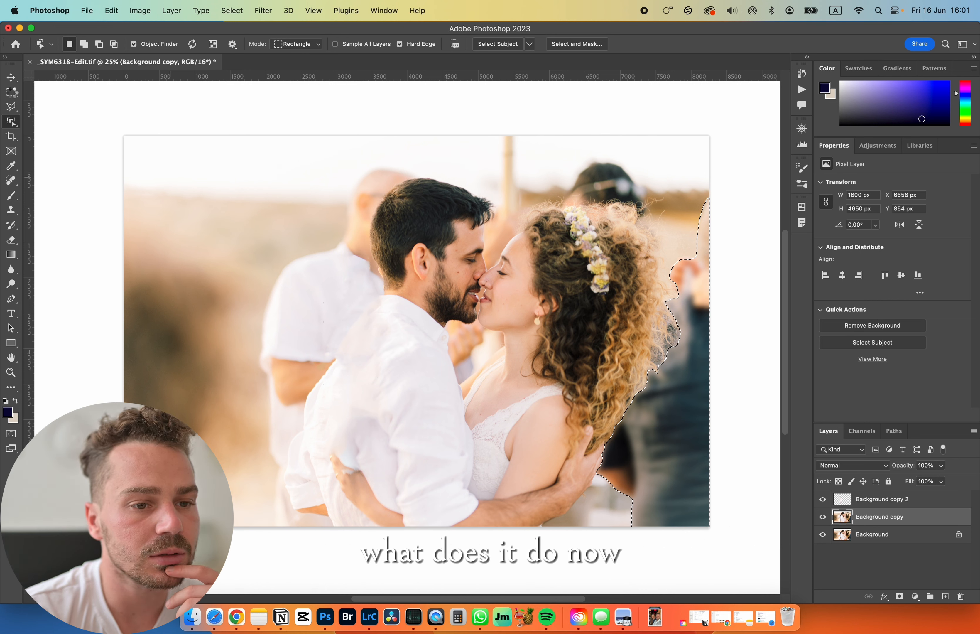
click(475, 230)
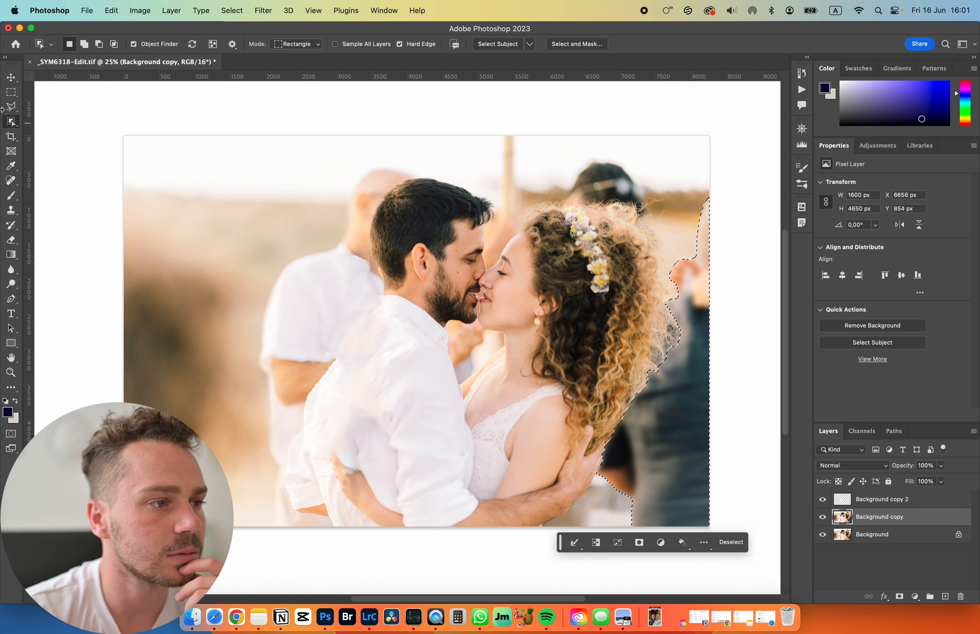
click(17, 92)
click(193, 112)
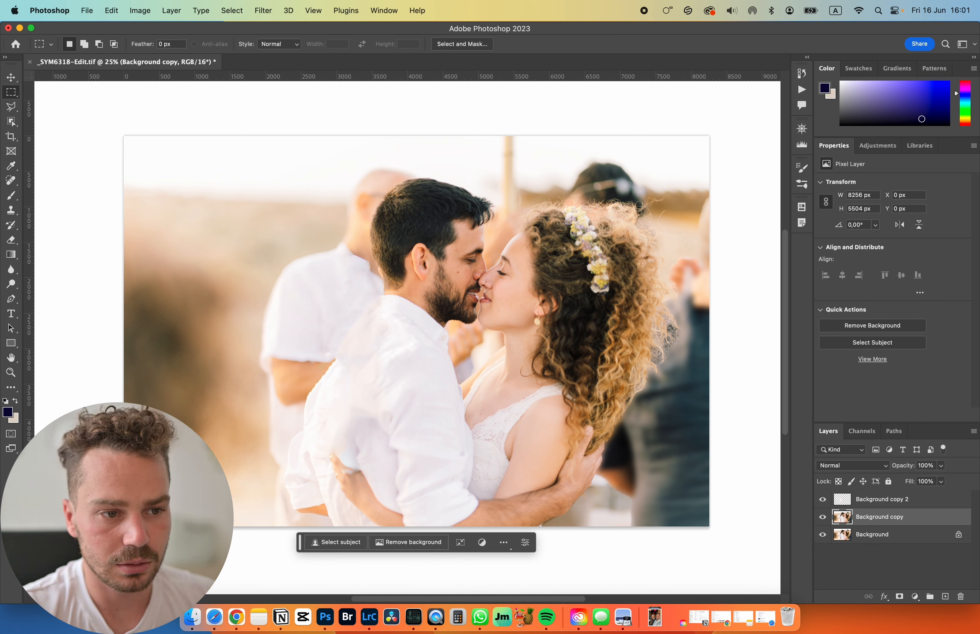
- Duplicate the Background layer and apply a Gaussian Blur with a radius of 56.0 pixels to the duplicate
click(913, 537)
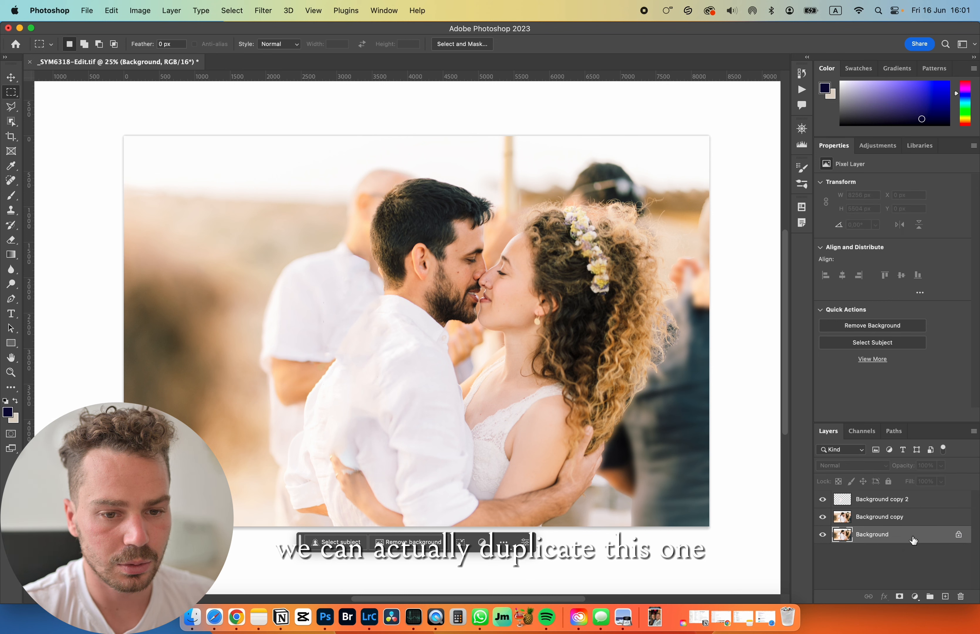
key(super+j)
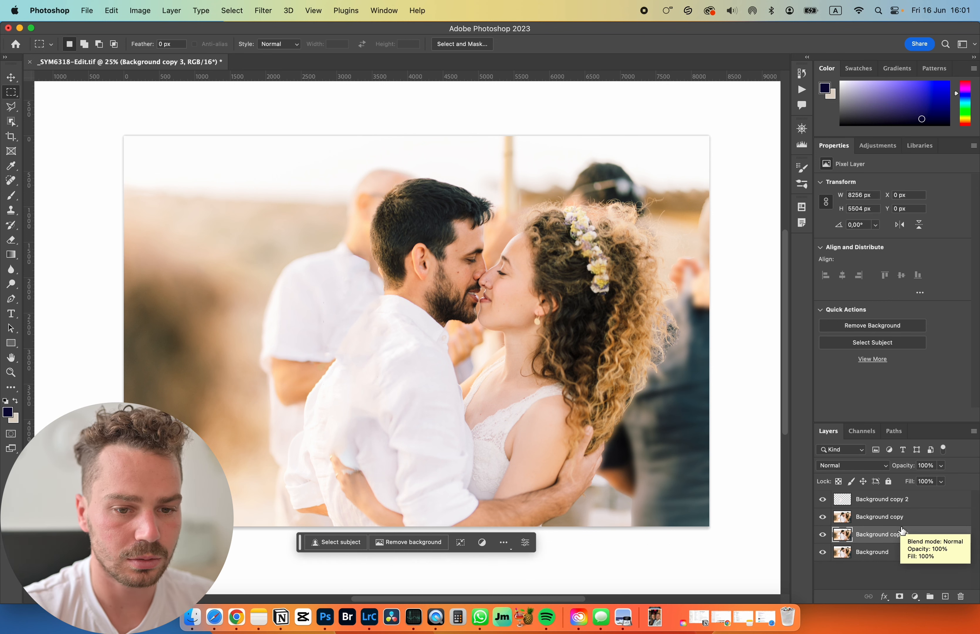
click(262, 10)
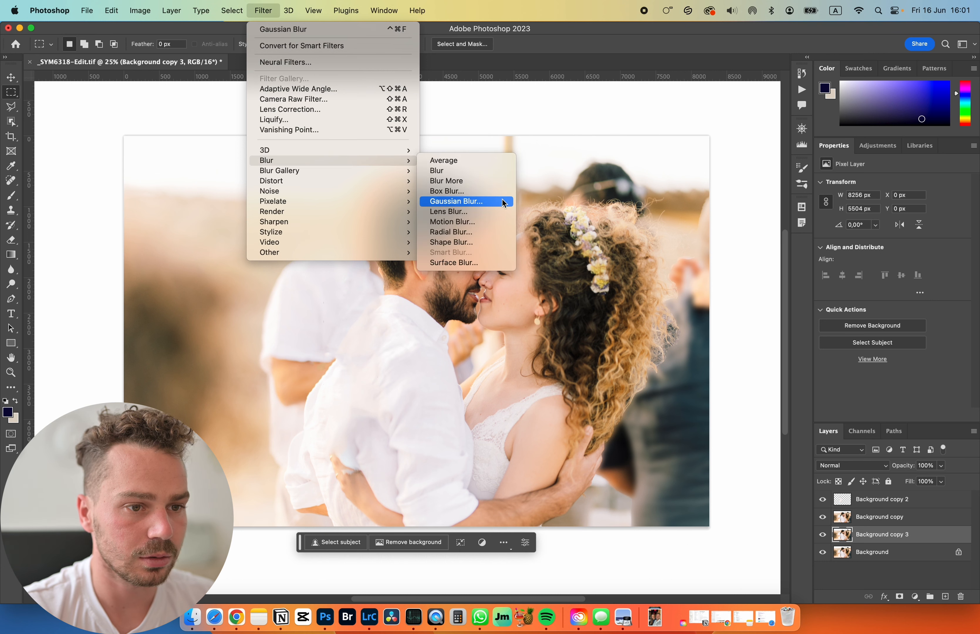
click(472, 201)
drag(818, 432, 820, 432)
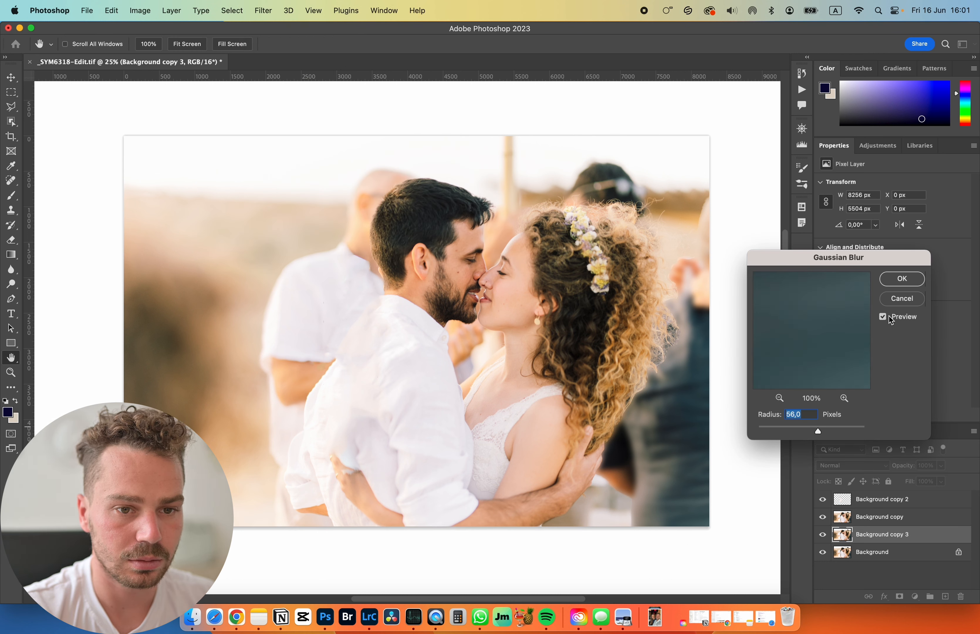
click(902, 279)
key(m)
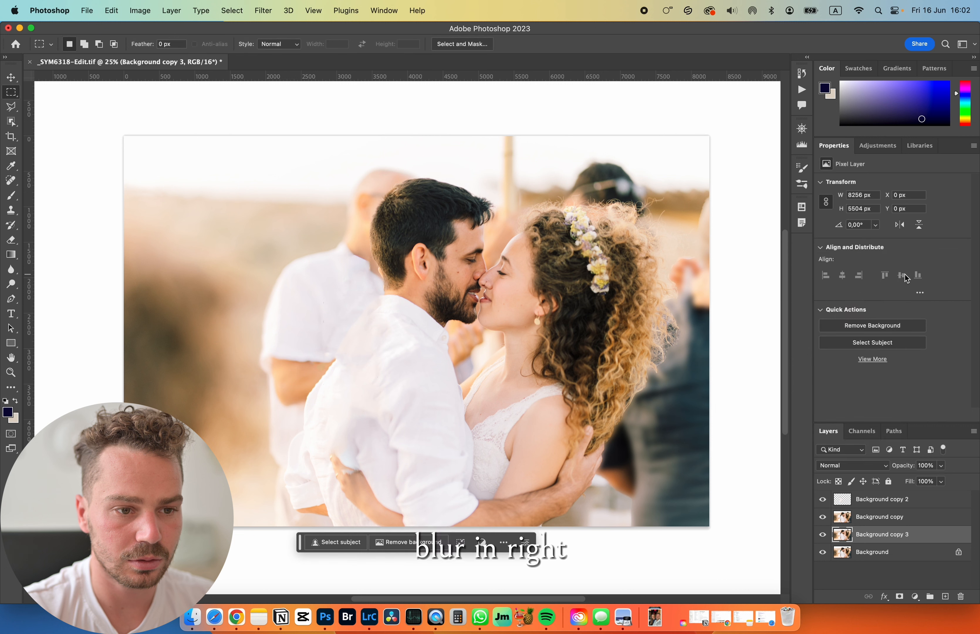
- Move the blurred Background duplicate above the Background copy layer in the layer stack
mouse_move(864, 534)
mouse_down()
mouse_move(848, 504)
mouse_move(872, 517)
mouse_move(876, 471)
mouse_move(873, 504)
mouse_move(853, 522)
mouse_move(848, 490)
mouse_move(851, 529)
mouse_up()
click(844, 521)
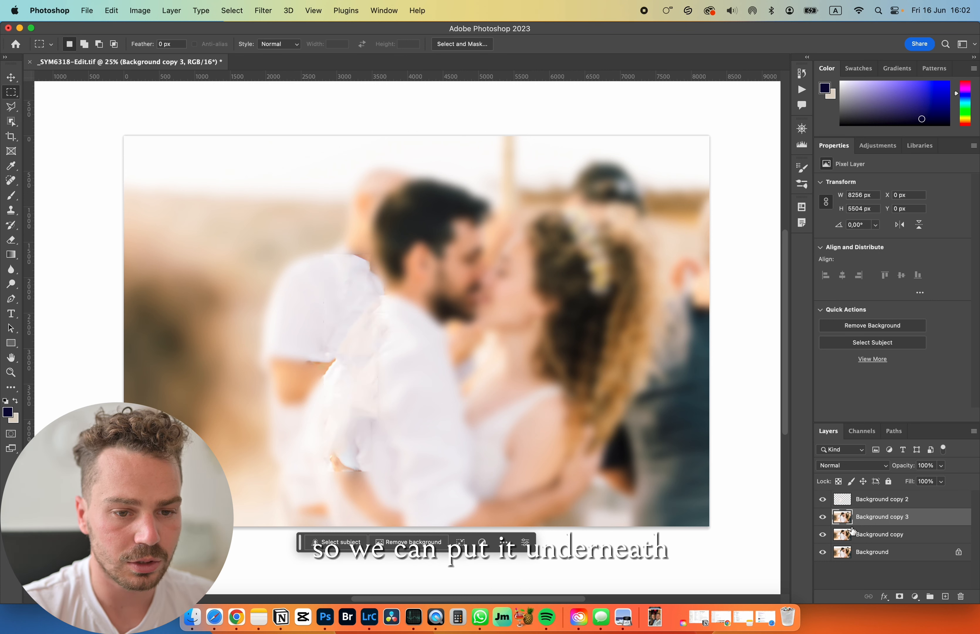
click(913, 599)
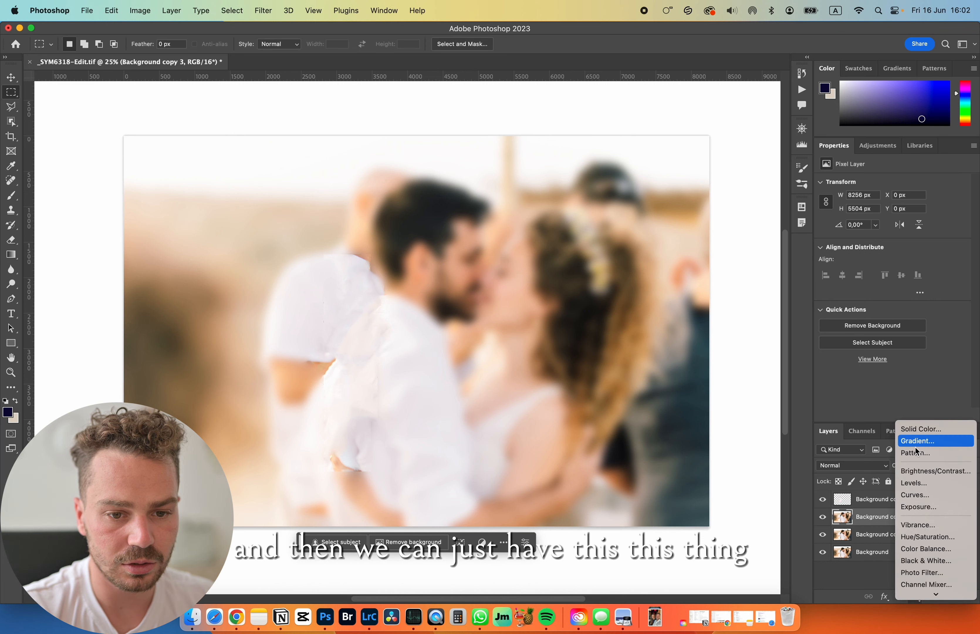
click(829, 486)
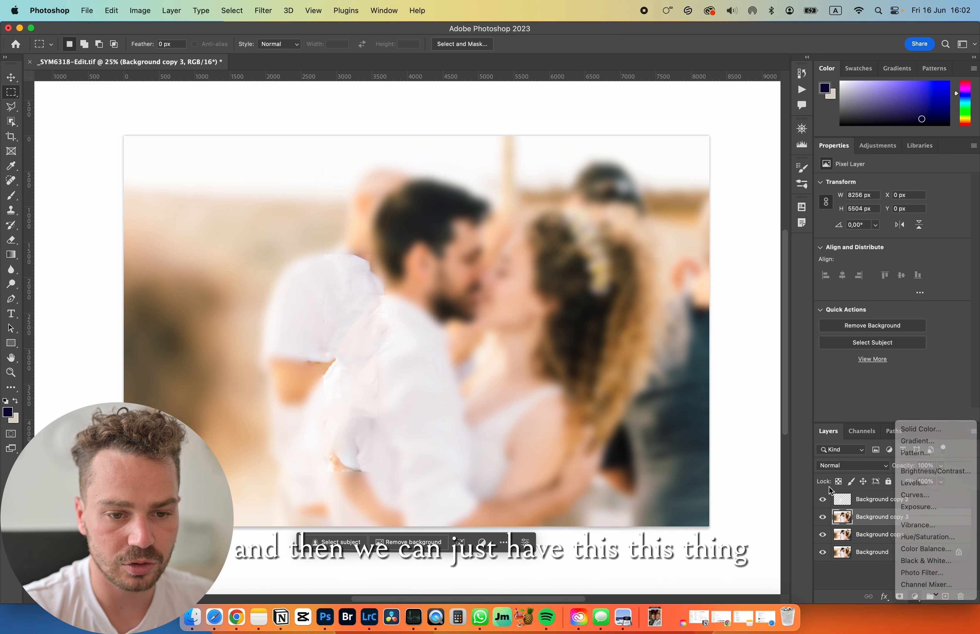
- Add a white layer mask to the blurred Background copy 3 layer
click(899, 597)
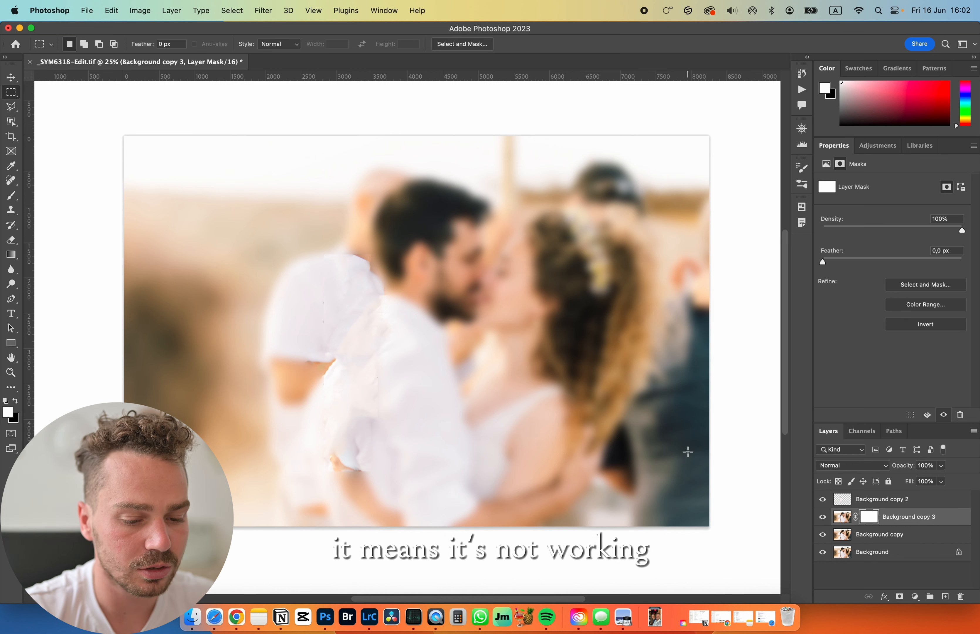
- Try inverting the Background copy 3 layer mask and invert it back
right_click(870, 515)
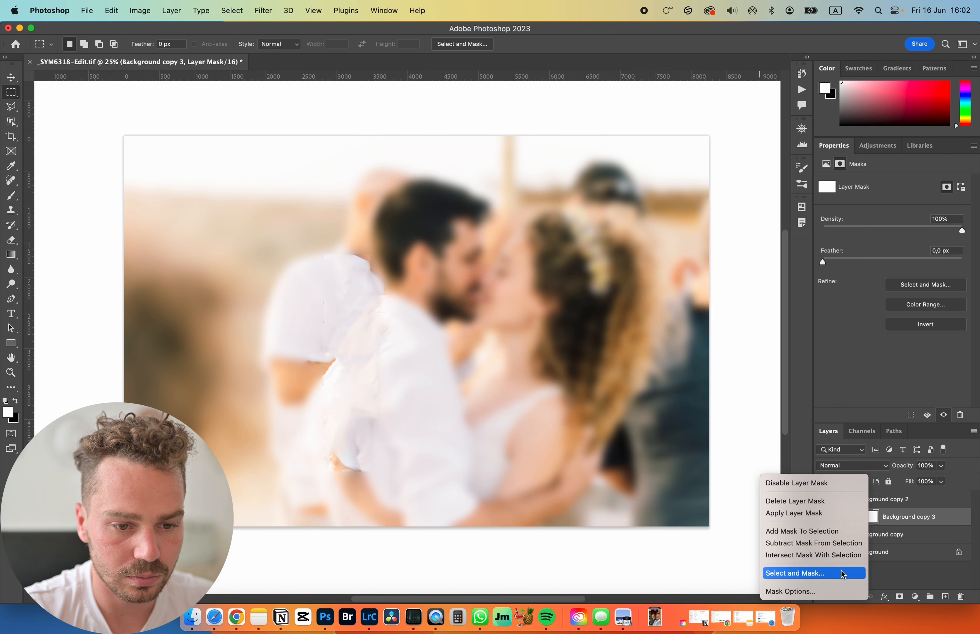
click(874, 519)
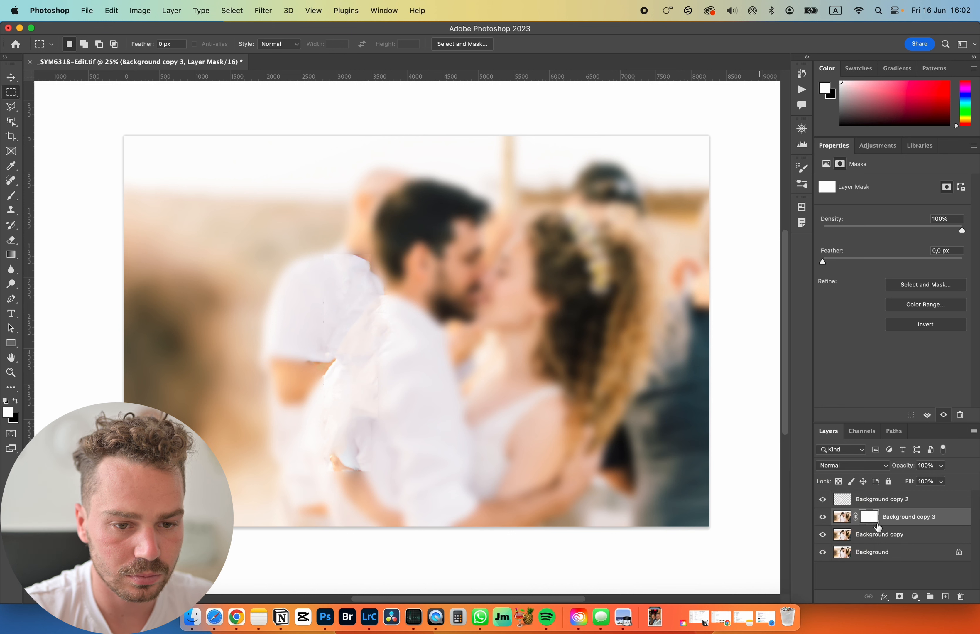
right_click(873, 520)
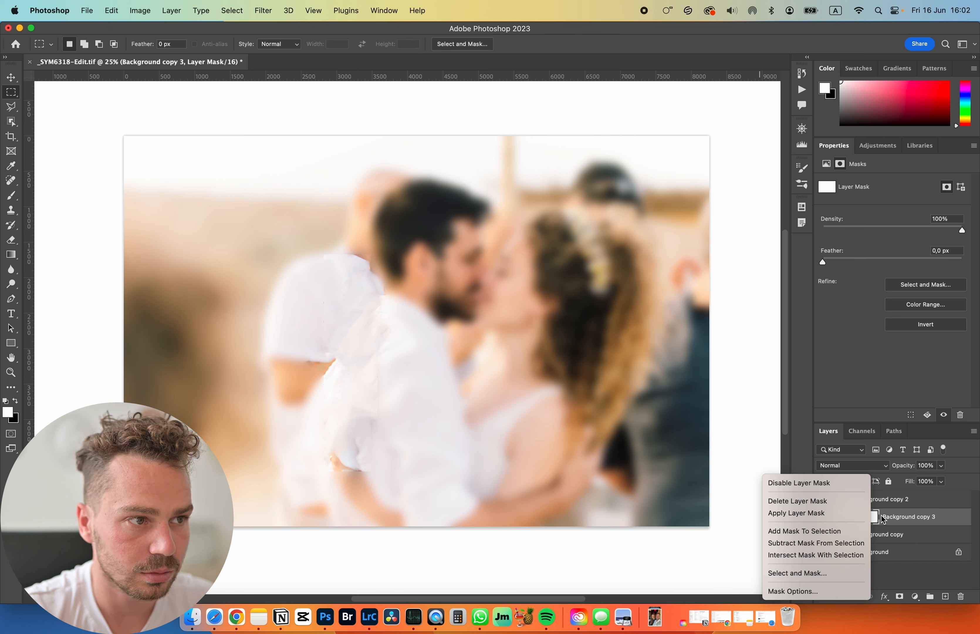
click(882, 519)
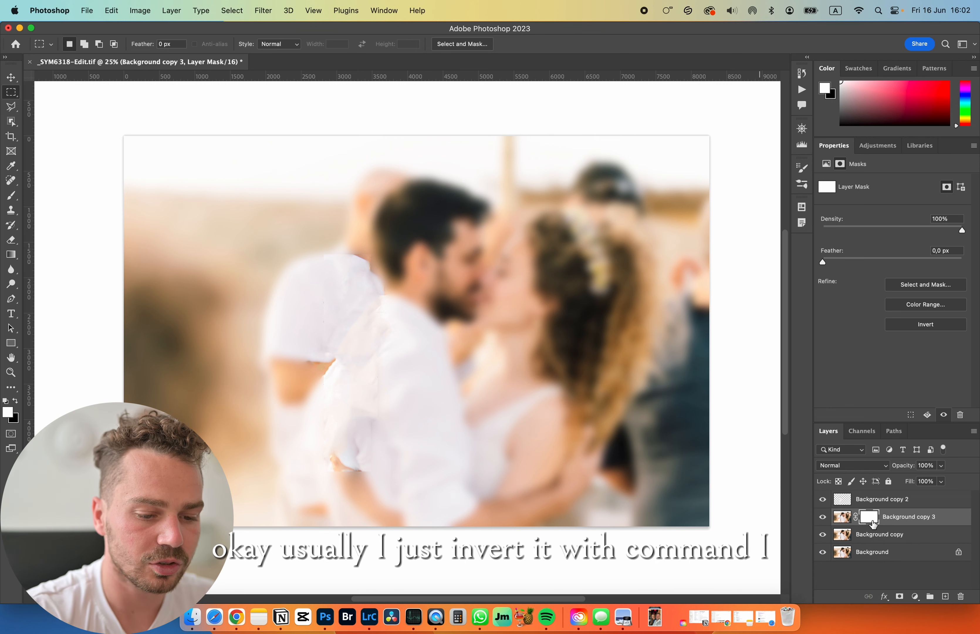
key(super+i)
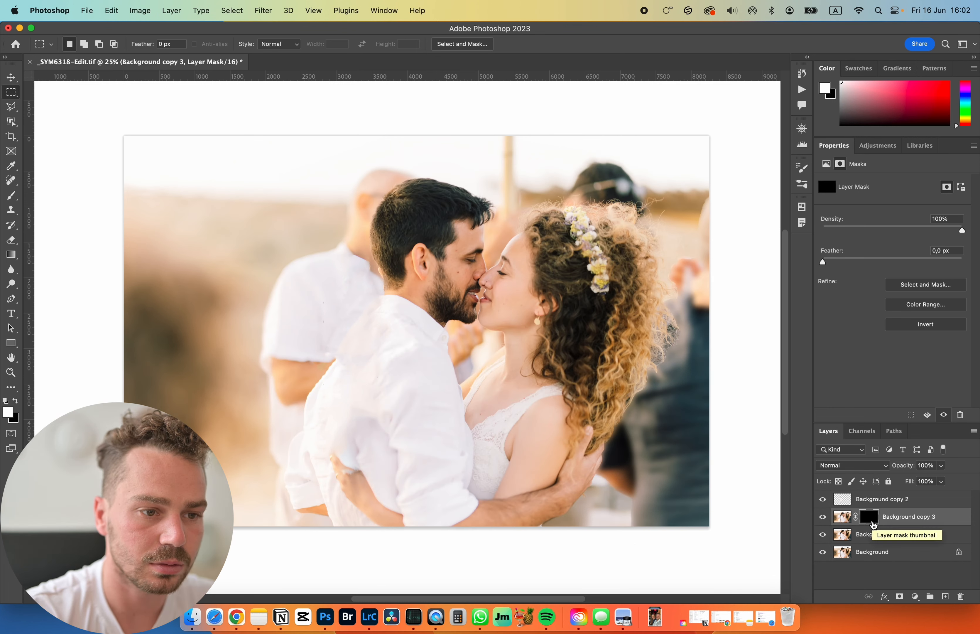
key(super+i)
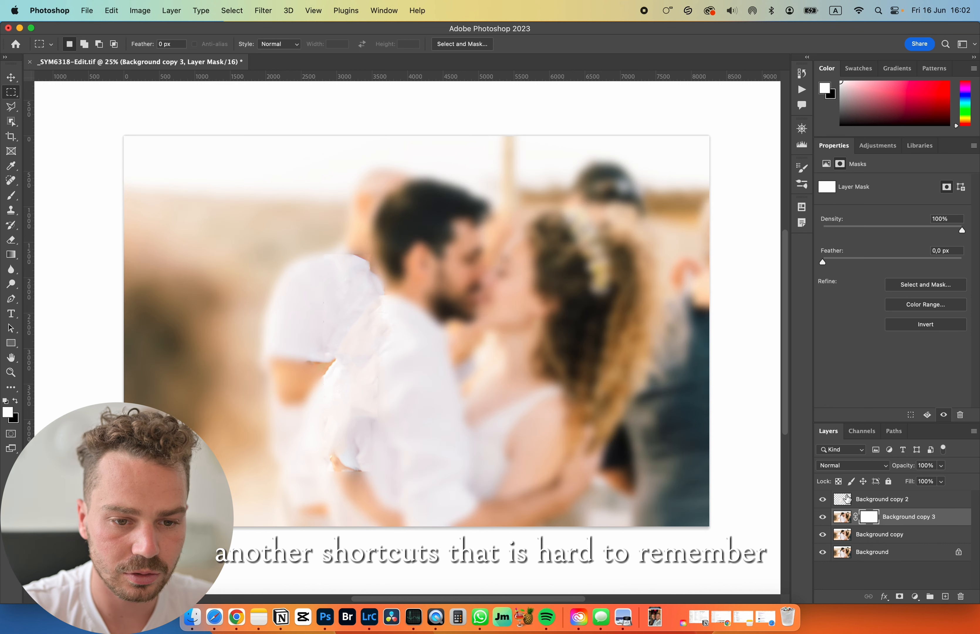
right_click(868, 516)
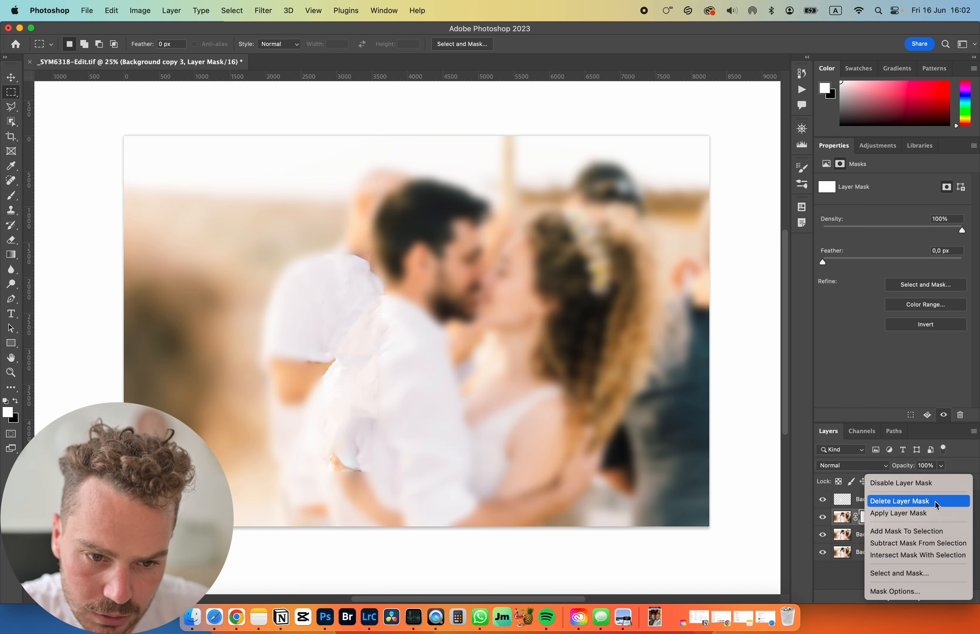
click(646, 416)
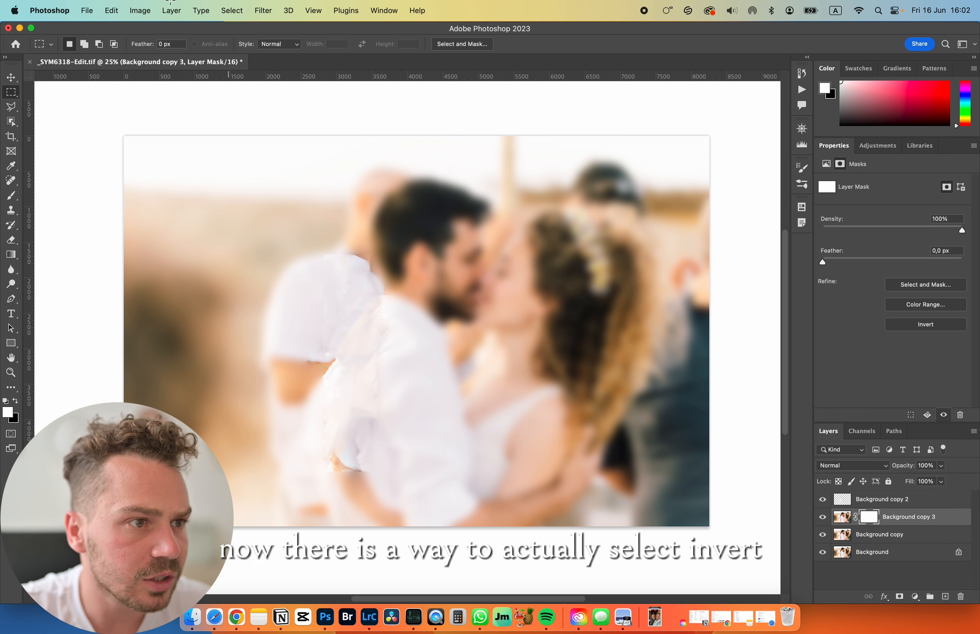
click(253, 10)
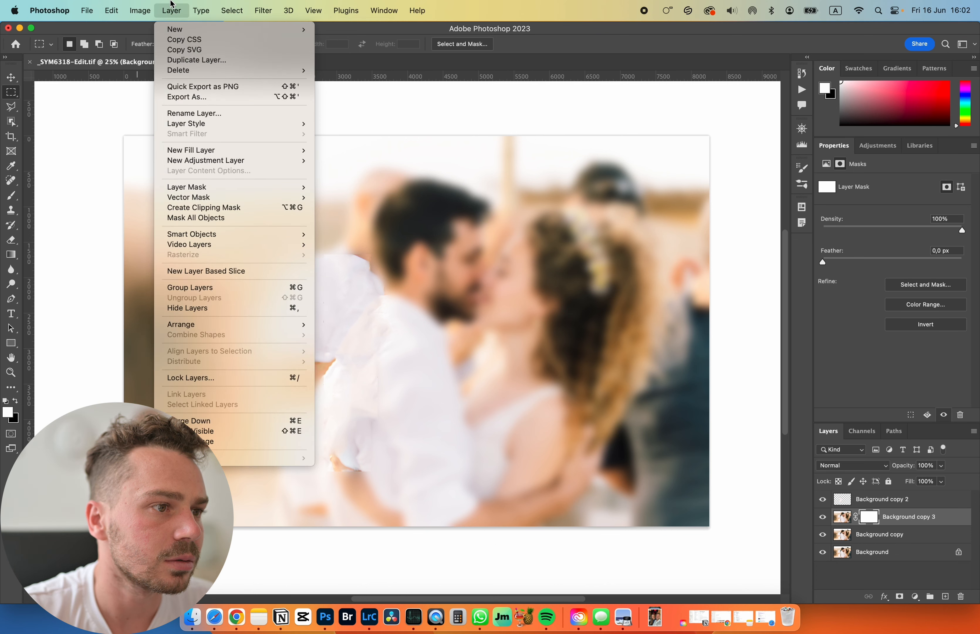
click(873, 514)
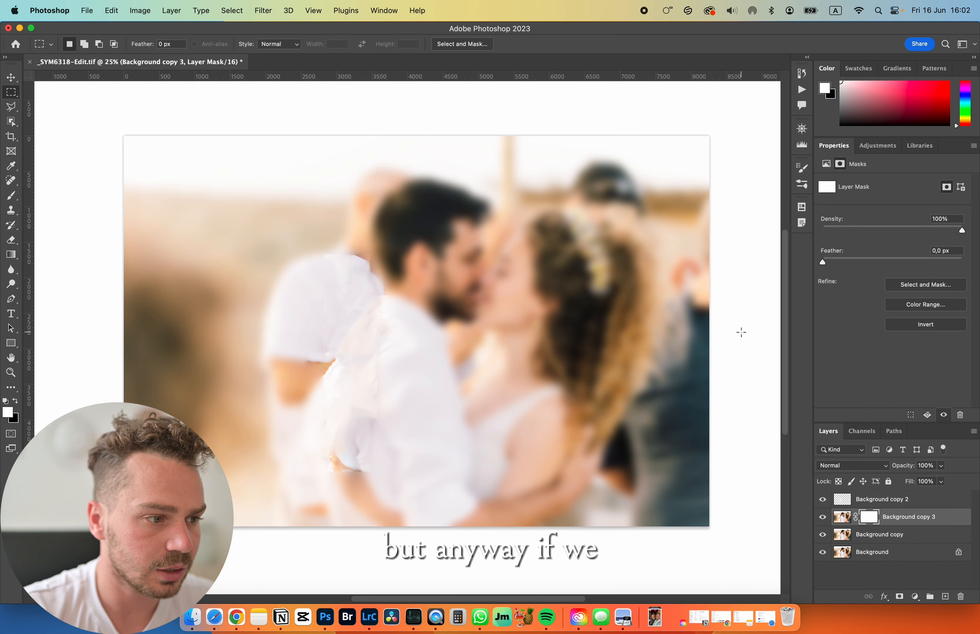
- Paint black on the Background copy 3 mask over the white-shirted guest behind the groom with a soft brush enlarged to 2000 px
click(11, 196)
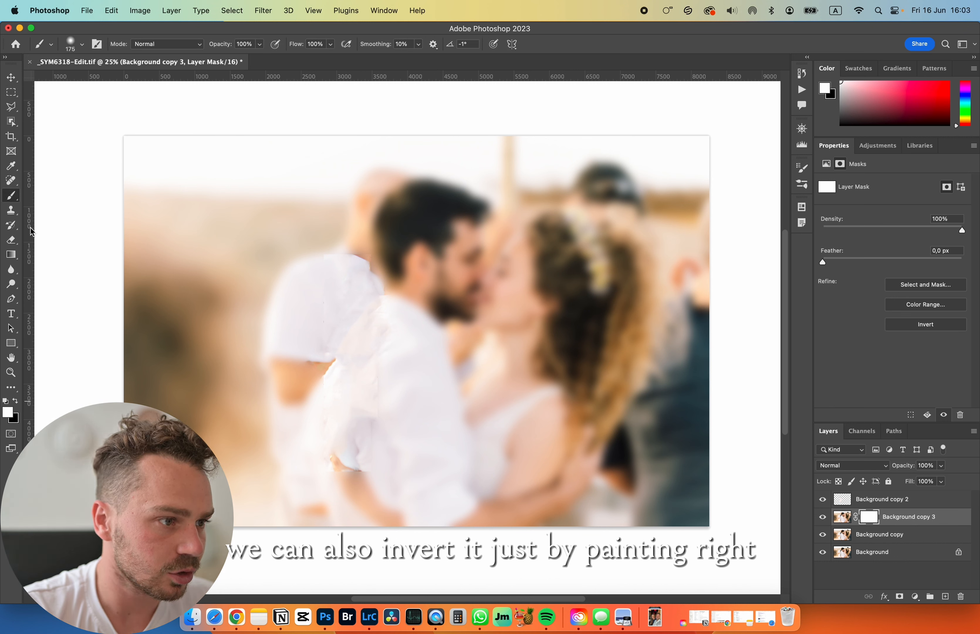
key(bracketright)
key(bracketright)
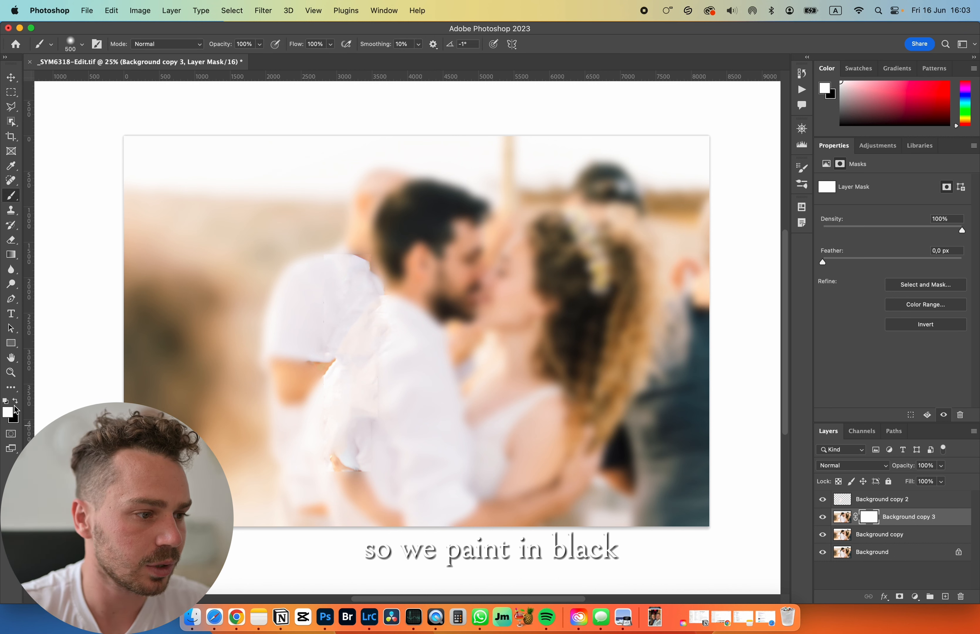
click(15, 400)
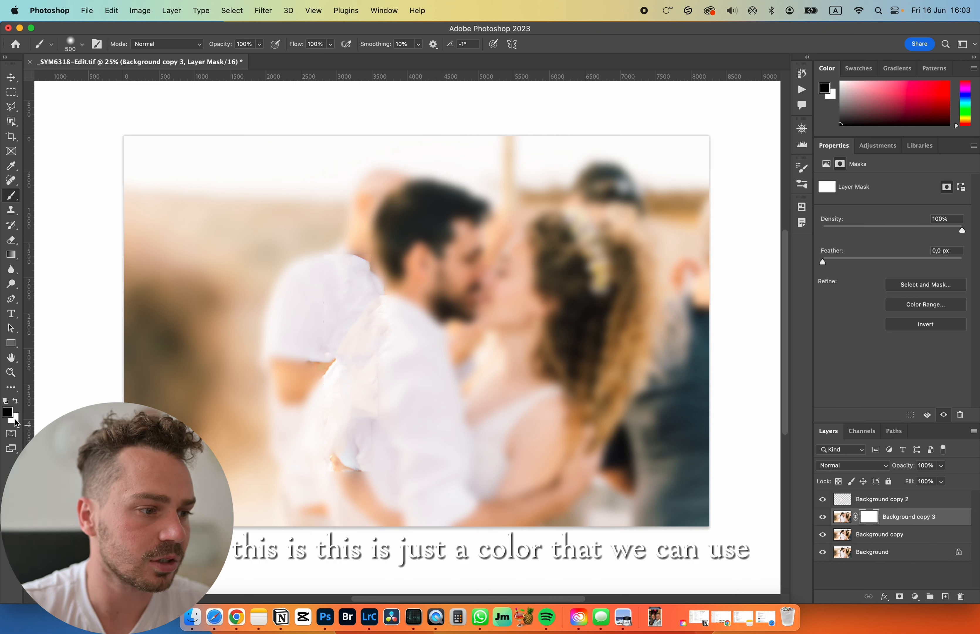
key(bracketright)
key(bracketright)
key(bracketright)
key(bracketright)
key(bracketright)
key(bracketright)
key(bracketright)
key(bracketright)
key(bracketright)
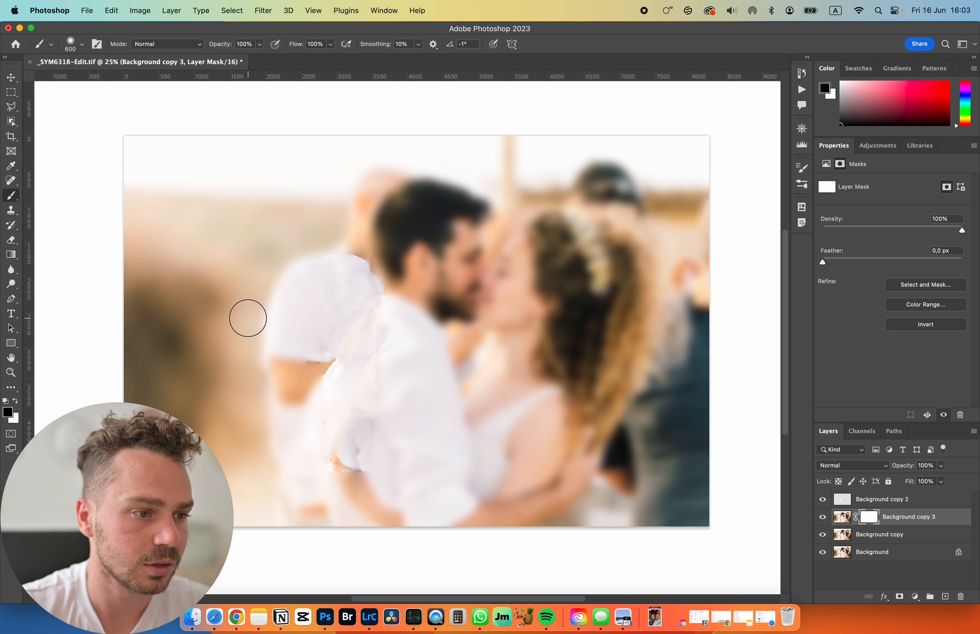
mouse_move(247, 318)
mouse_down()
mouse_move(278, 275)
mouse_move(221, 327)
mouse_move(201, 499)
mouse_move(263, 312)
mouse_up()
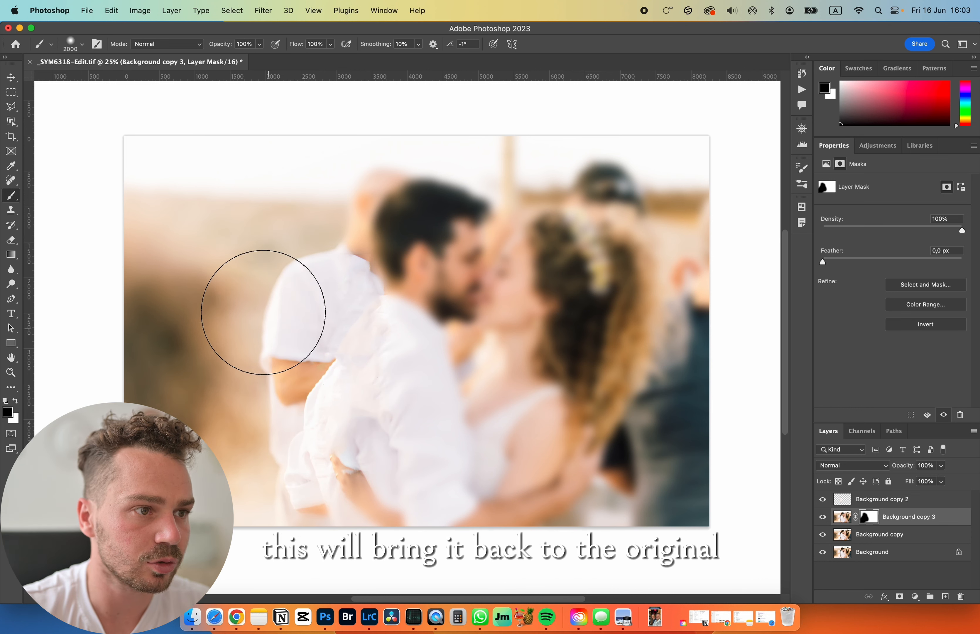
- Paint the rest of the Background copy 3 mask black with the brush enlarged to 2700 px
click(261, 44)
click(330, 45)
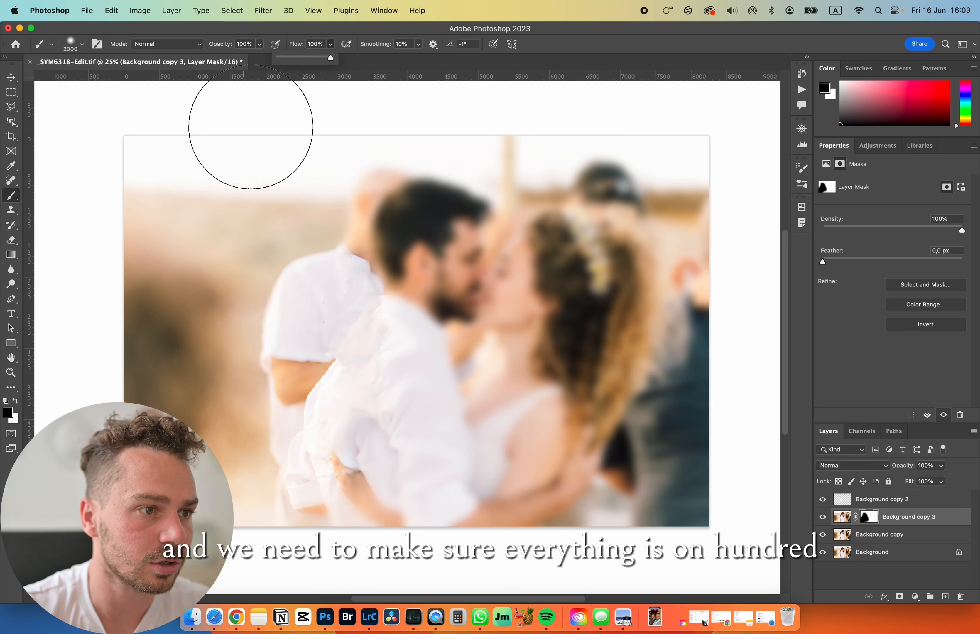
click(162, 173)
mouse_move(358, 426)
mouse_down()
mouse_move(468, 188)
mouse_move(416, 208)
mouse_move(485, 258)
mouse_move(590, 229)
mouse_move(596, 407)
mouse_up()
mouse_move(667, 493)
mouse_down()
mouse_move(445, 509)
mouse_move(464, 517)
mouse_move(489, 316)
mouse_up()
key(])
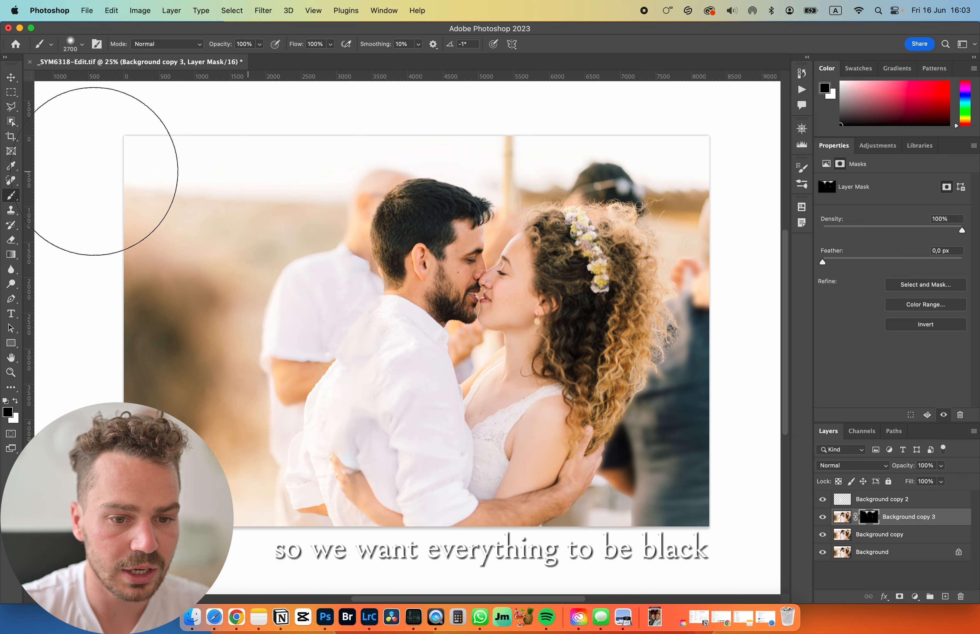
key(])
drag(520, 76, 317, 101)
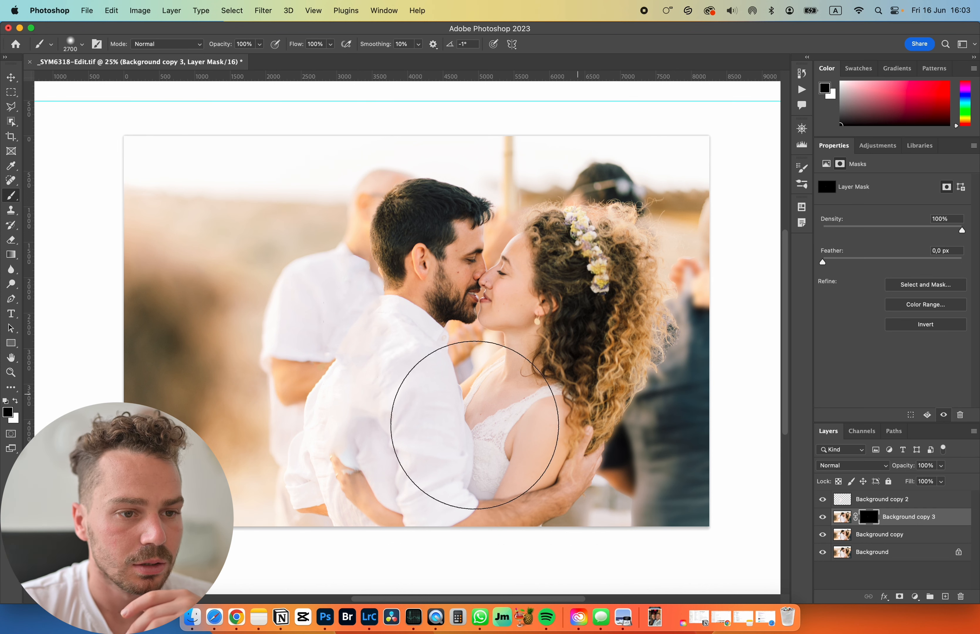
- Paint white on the mask with a 1400 px brush over the guests behind the bride and along the upper background to the pole
key(x)
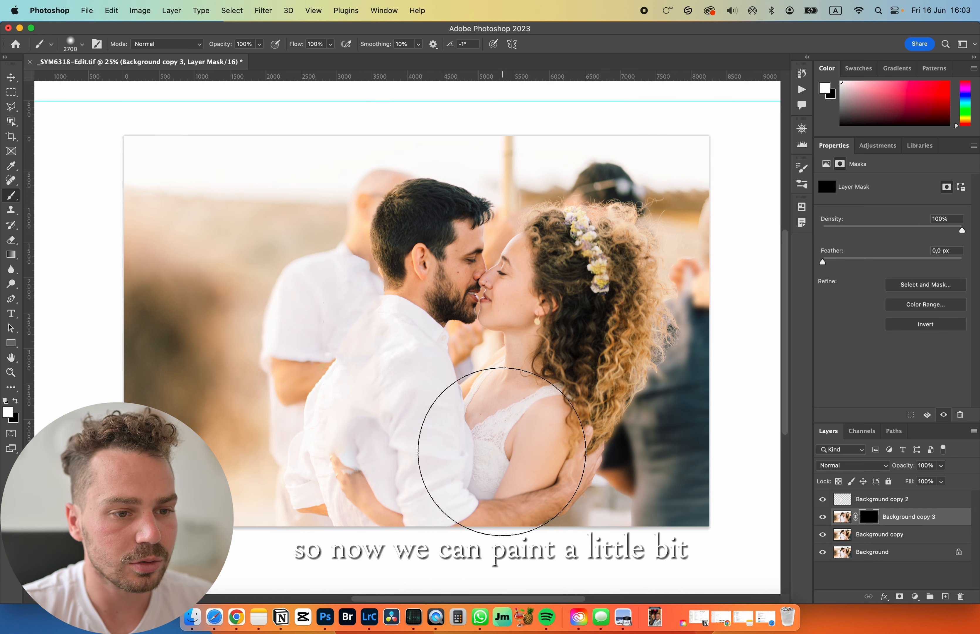
key(bracketleft)
key(bracketleft)
key(bracketleft)
key(bracketleft)
key(bracketleft)
key(bracketleft)
key(bracketleft)
key(bracketleft)
key(bracketleft)
key(bracketleft)
key(bracketleft)
key(bracketleft)
key(bracketleft)
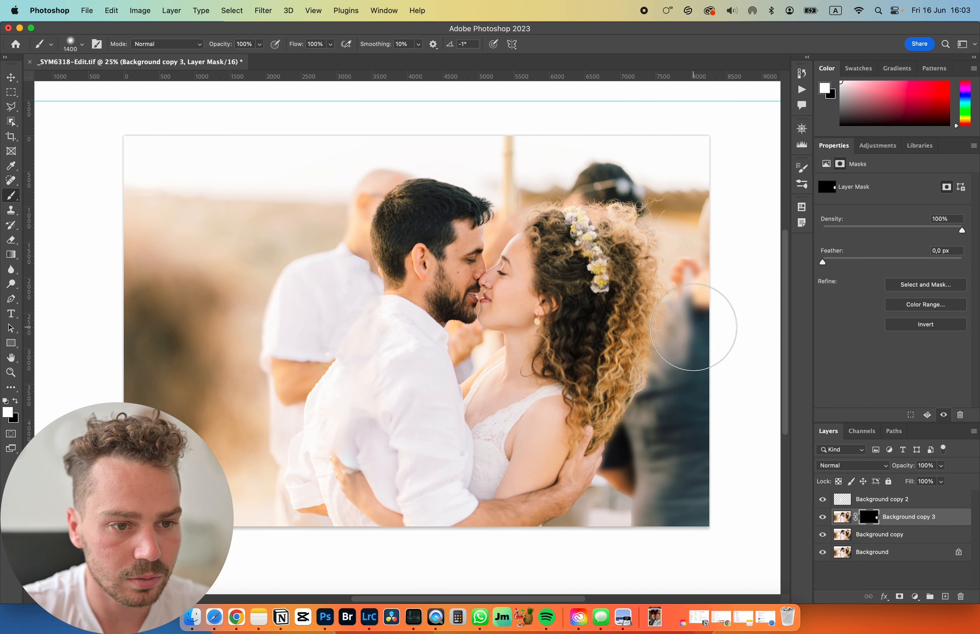
mouse_move(714, 310)
mouse_down()
mouse_move(709, 206)
mouse_move(708, 286)
mouse_move(685, 182)
mouse_move(558, 158)
mouse_move(644, 162)
mouse_move(665, 168)
mouse_move(493, 148)
mouse_move(510, 160)
mouse_up()
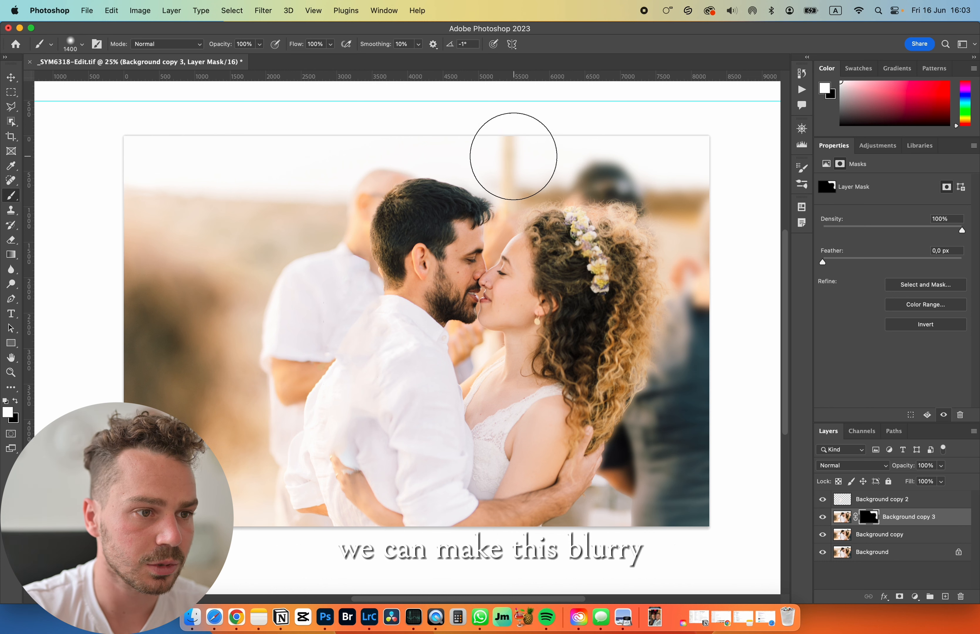
- Paint white on the mask over the white-shirted guest and background behind the groom, reducing the brush to 1000 px
mouse_move(322, 247)
mouse_down()
mouse_move(289, 280)
mouse_move(247, 385)
mouse_move(288, 323)
mouse_move(287, 343)
mouse_move(249, 390)
mouse_move(236, 495)
mouse_move(253, 532)
mouse_up()
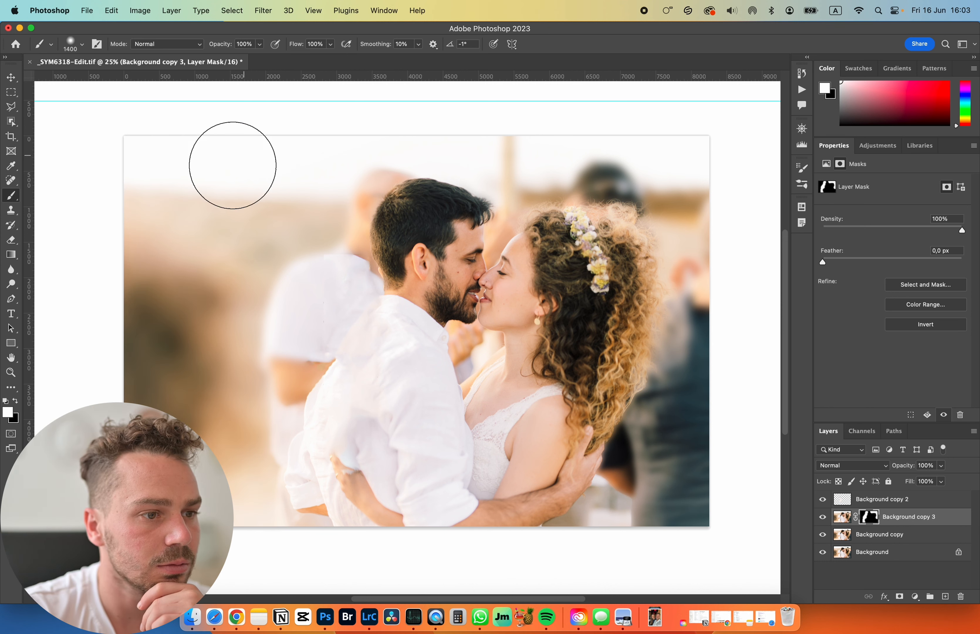
key(bracketleft)
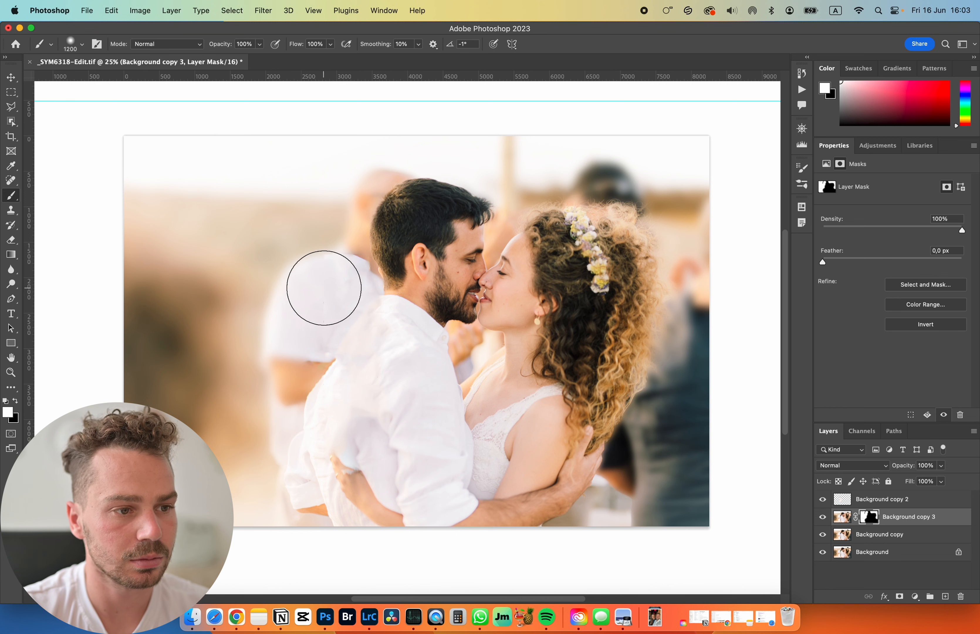
key(bracketleft)
key(bracketleft)
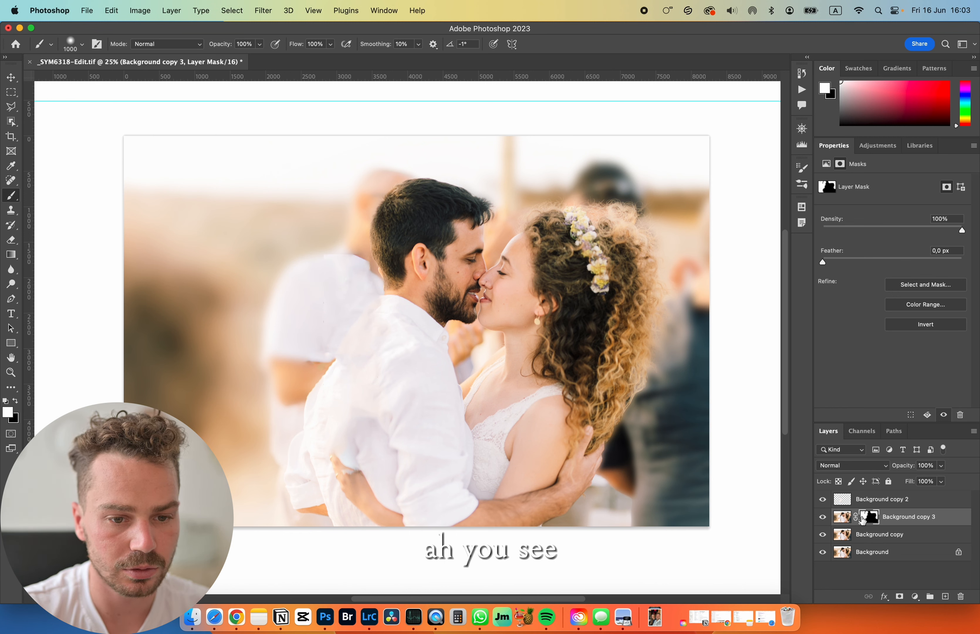
- Move the Background copy 3 layer above Background copy 2 and make its layer mask active for painting
drag(841, 524, 841, 500)
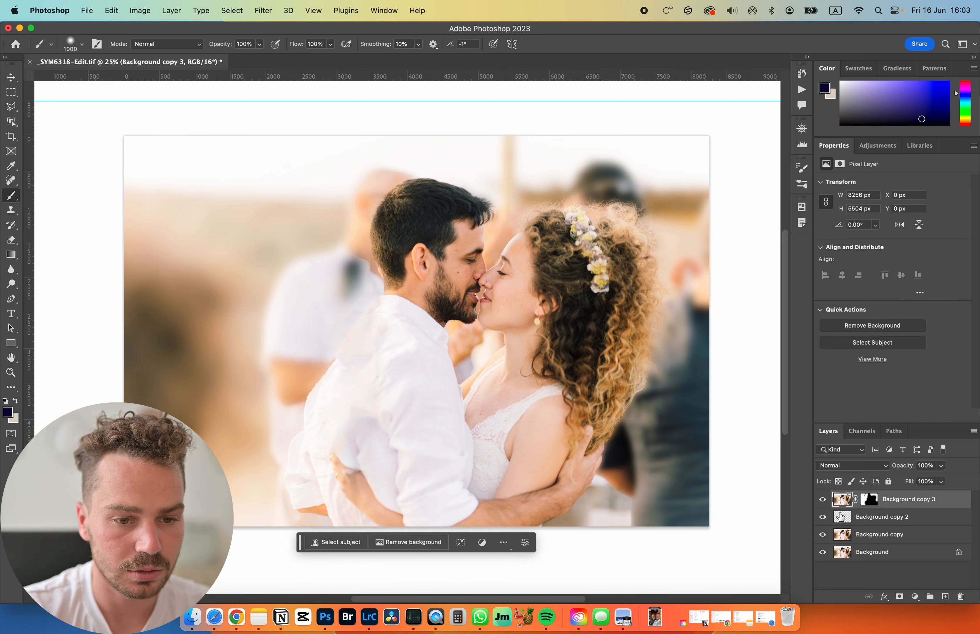
click(334, 267)
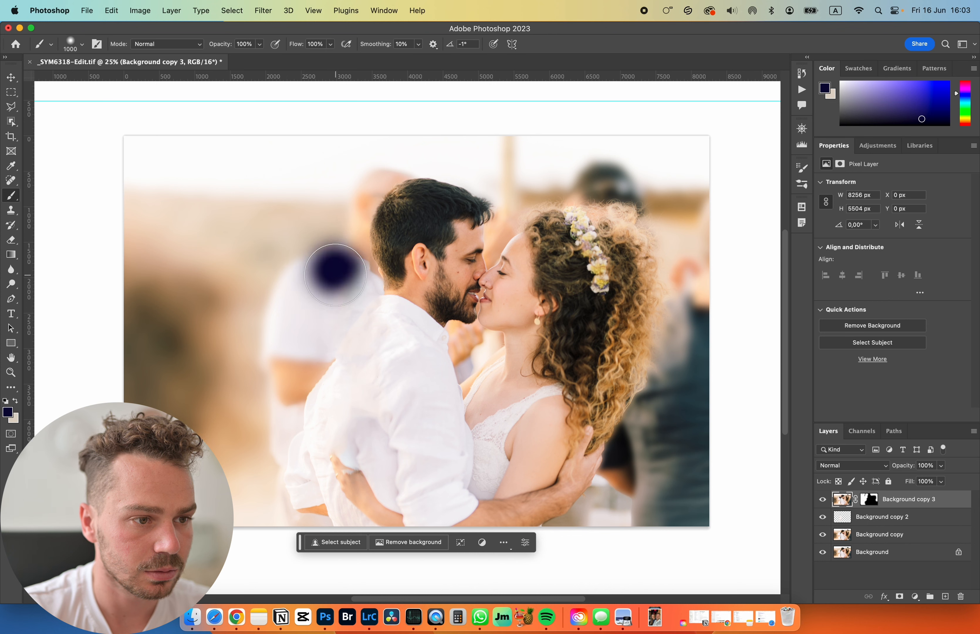
key(super+z)
click(869, 499)
key(x)
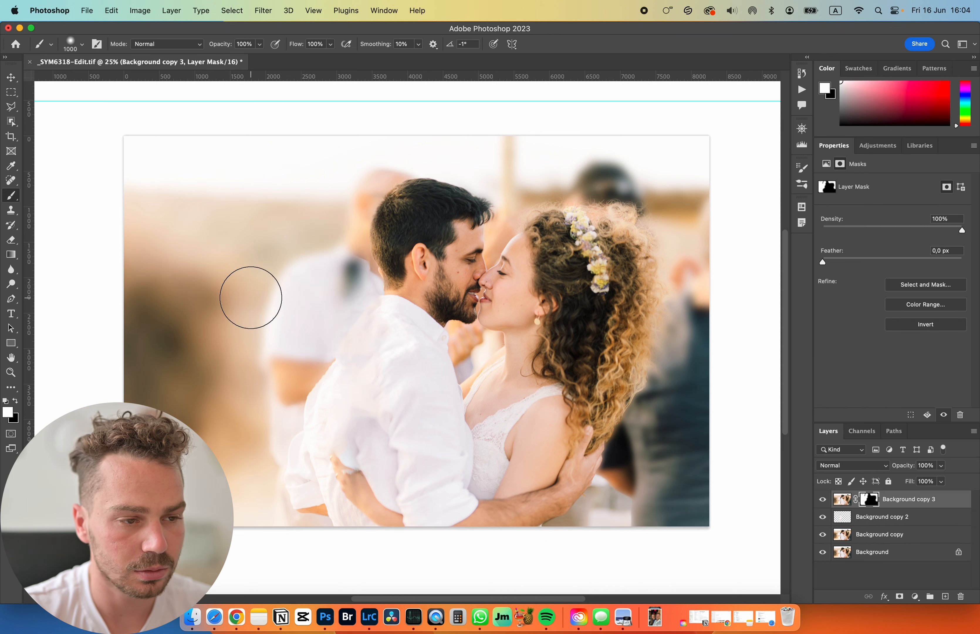
- Paint a test stroke on the Background copy 3 image instead of its mask and undo it
click(841, 499)
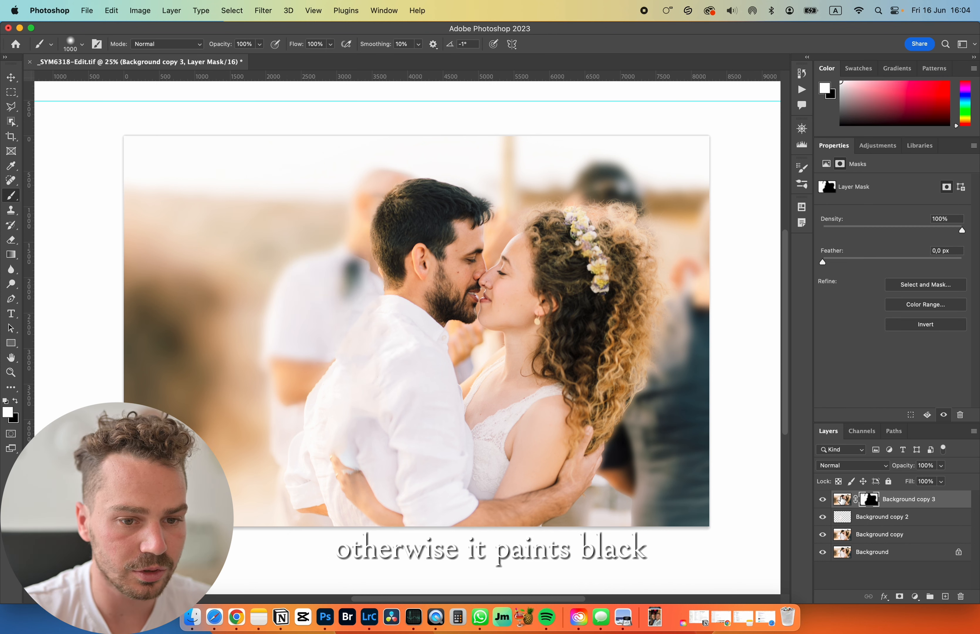
click(240, 259)
key(super+z)
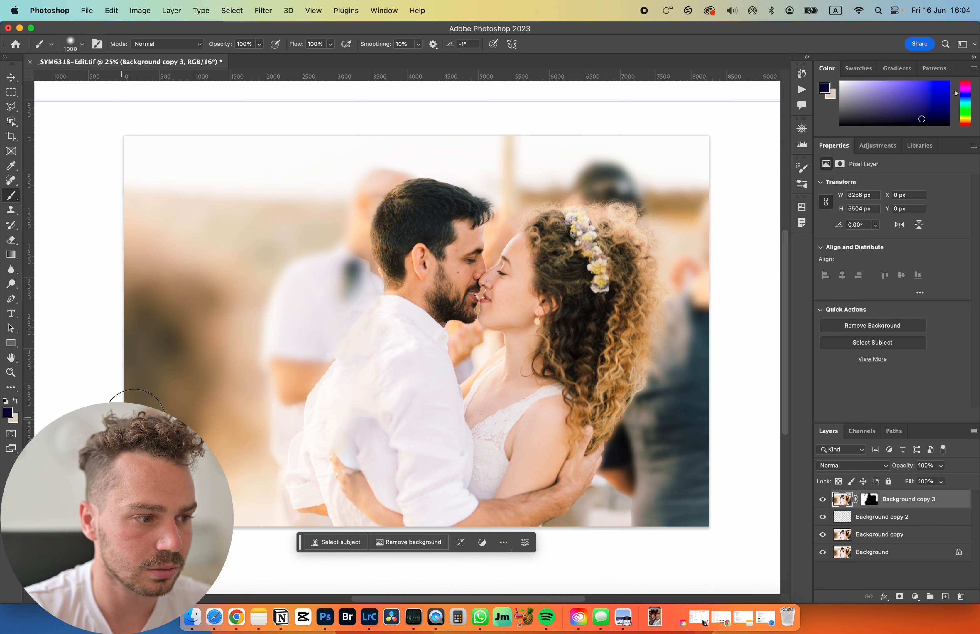
- Set the foreground color to pure black while the Background copy 3 image is active
click(8, 411)
drag(647, 498, 535, 569)
click(791, 419)
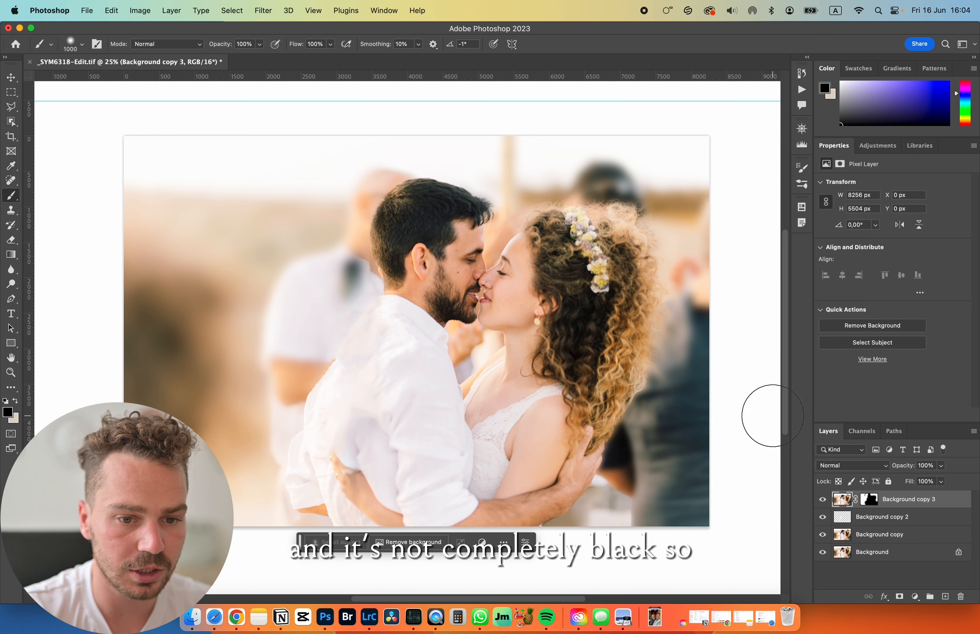
- Paint black on the Background copy 3 mask over the dark spot on the white-shirted guest, reducing the brush to 500 px
click(869, 499)
key(x)
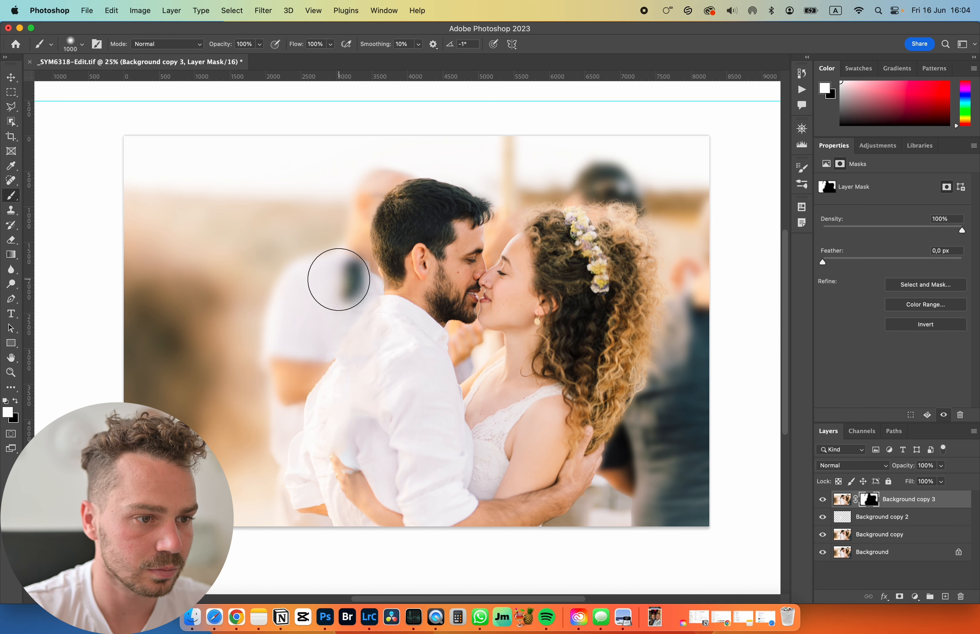
key(x)
mouse_move(335, 278)
mouse_down()
mouse_move(347, 276)
mouse_move(342, 281)
mouse_up()
key(bracketleft)
key(bracketleft)
key(bracketleft)
key(bracketleft)
key(bracketleft)
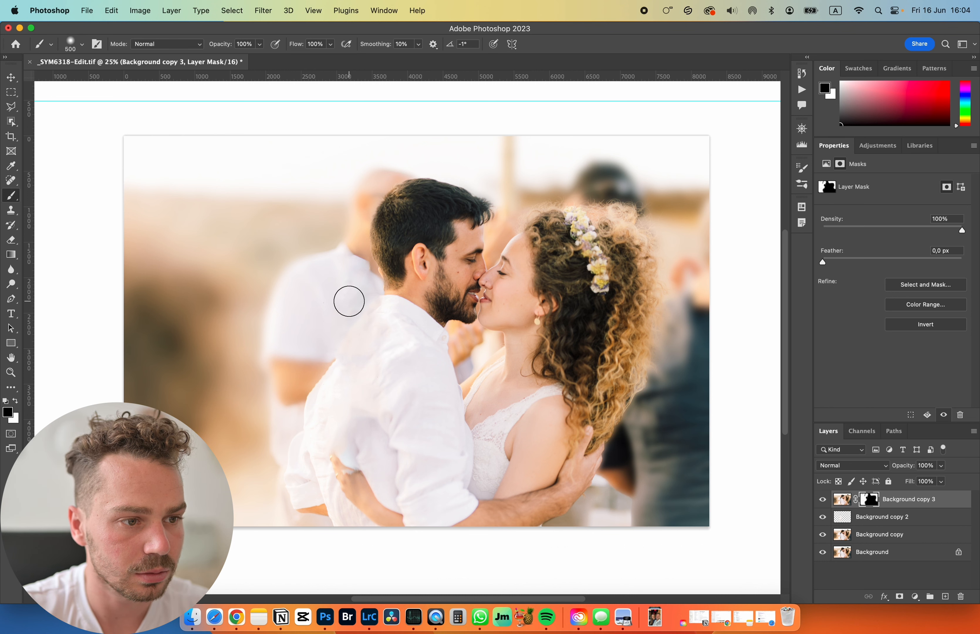
- Try painting white on the mask around the white-shirted guest's collar with the 500 px brush, and undo it
key(x)
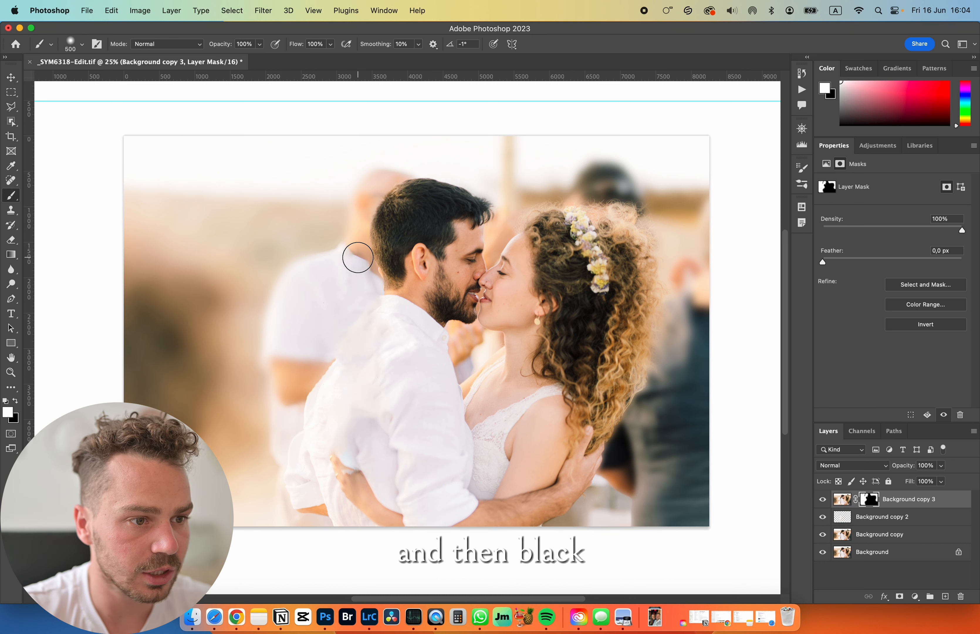
drag(357, 256, 343, 267)
key(super+z)
- Undo the last white stroke on the Background copy 3 mask and switch the foreground color to black
key(super+z)
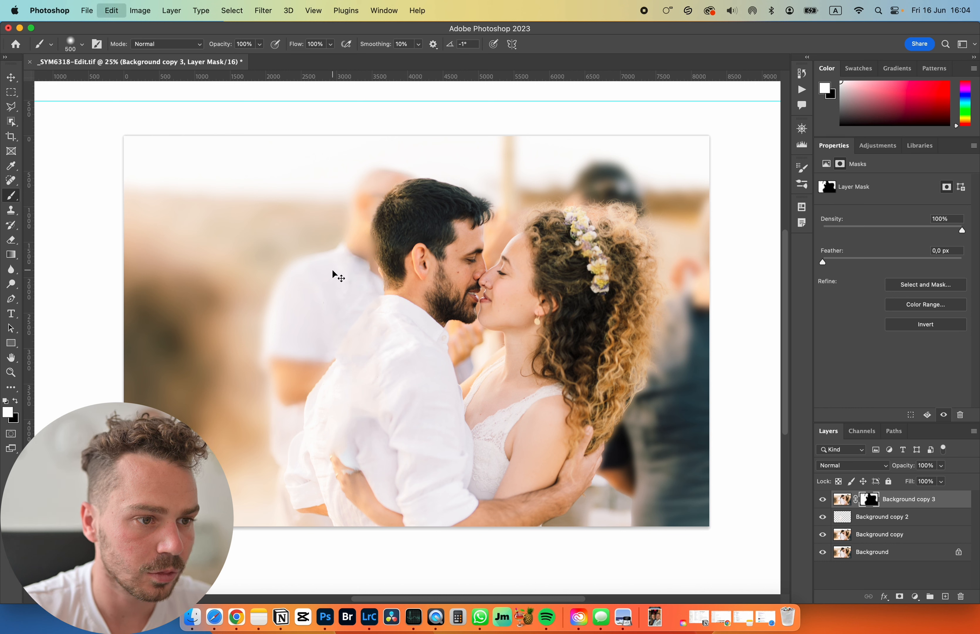
key(super+z)
key(x)
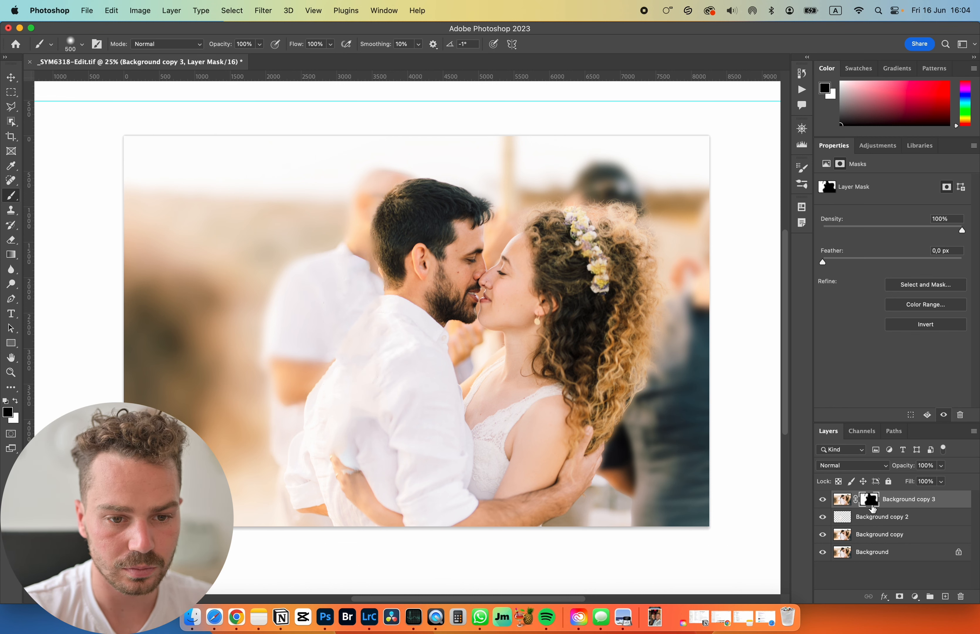
- Compare the retouch with the original photo by repeatedly showing only the Background layer and restoring all layers
click(843, 500)
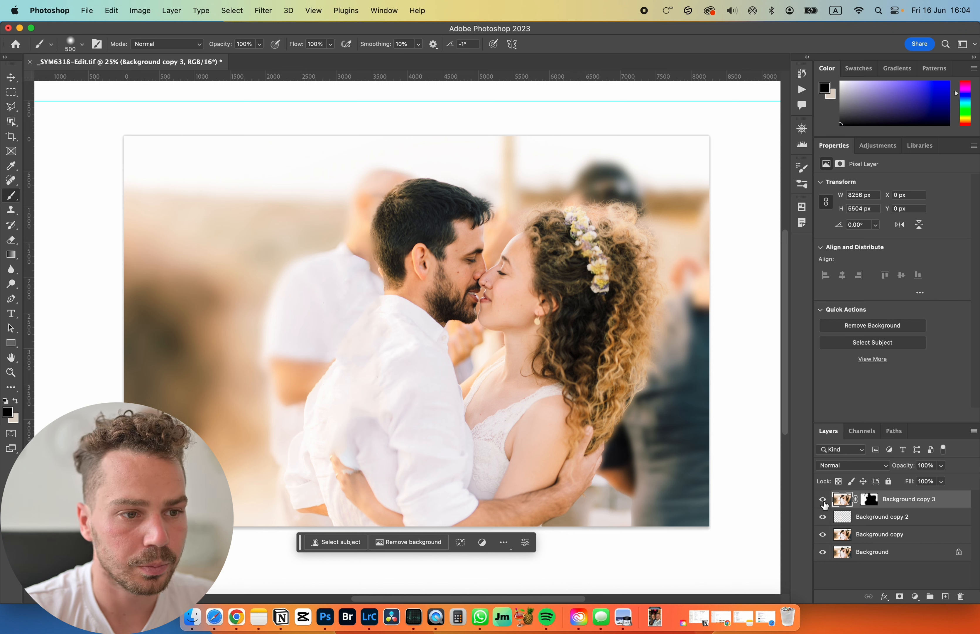
alt+click(829, 555)
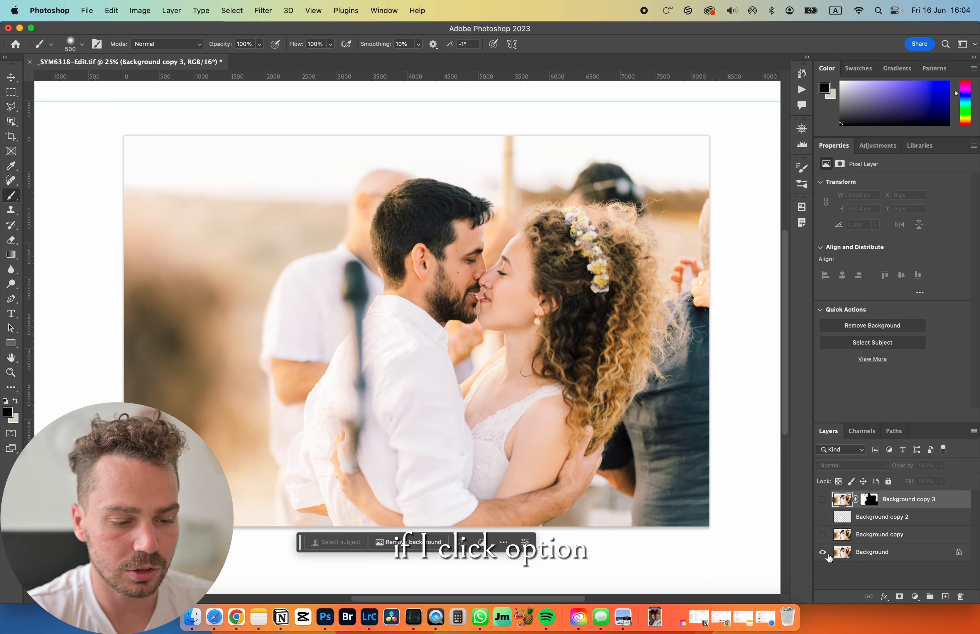
alt+click(829, 556)
alt+click(828, 556)
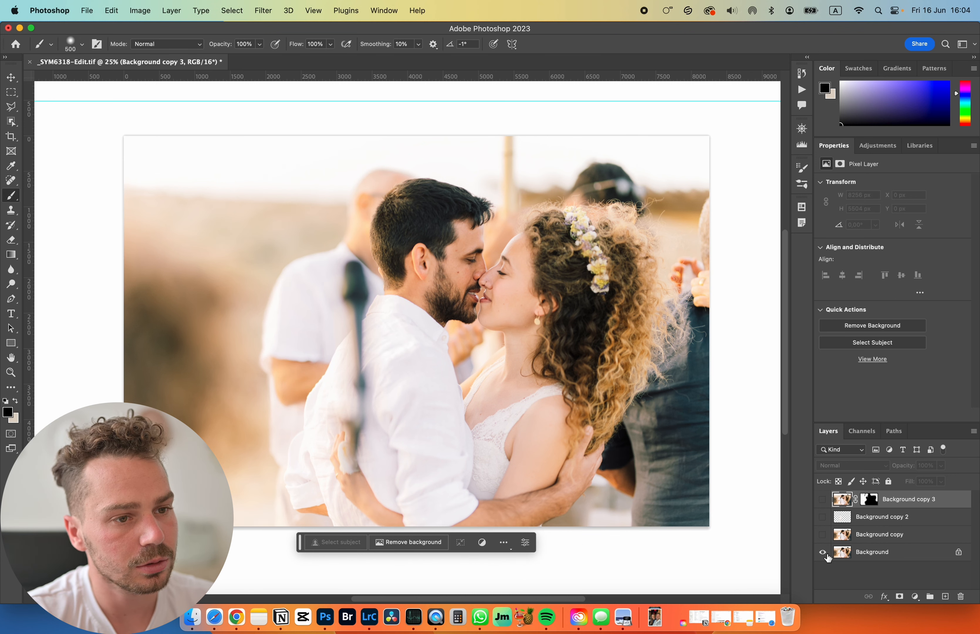
alt+click(829, 556)
alt+click(829, 556)
alt+click(829, 556)
alt+click(829, 556)
alt+click(828, 556)
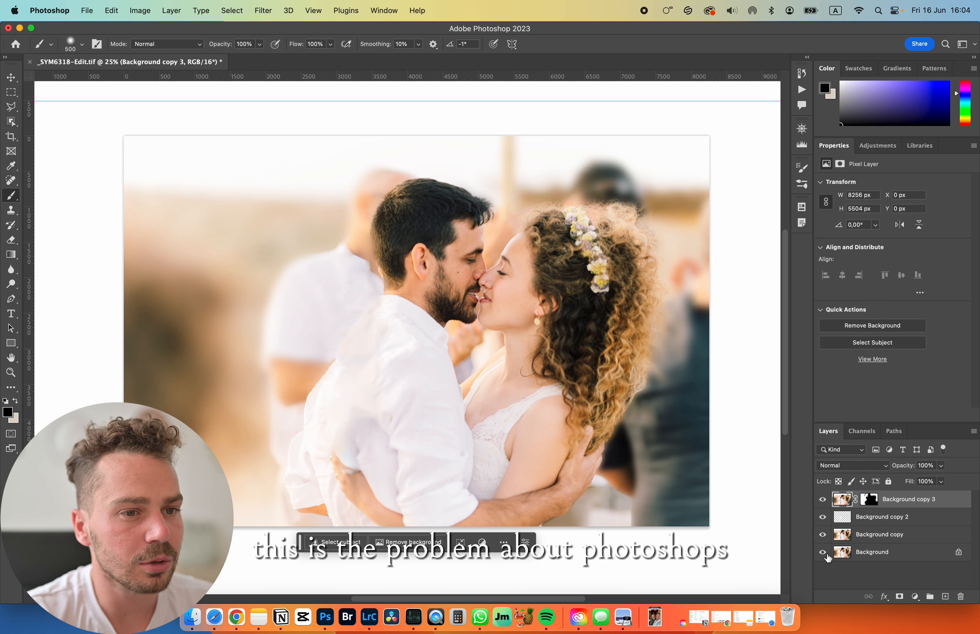
click(272, 9)
click(255, 6)
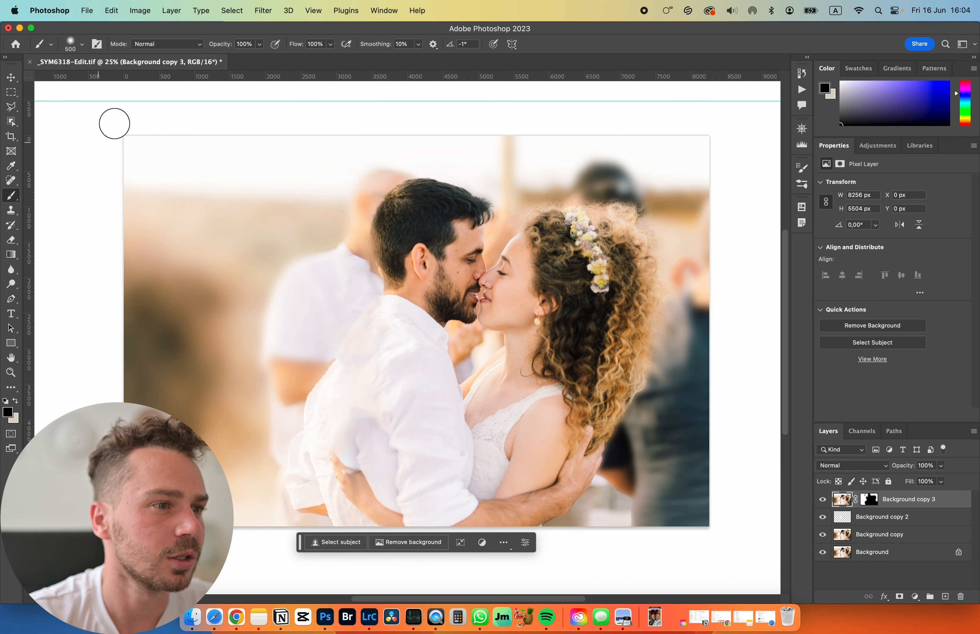
scroll(210, 82, up, 1)
scroll(210, 82, right, 1)
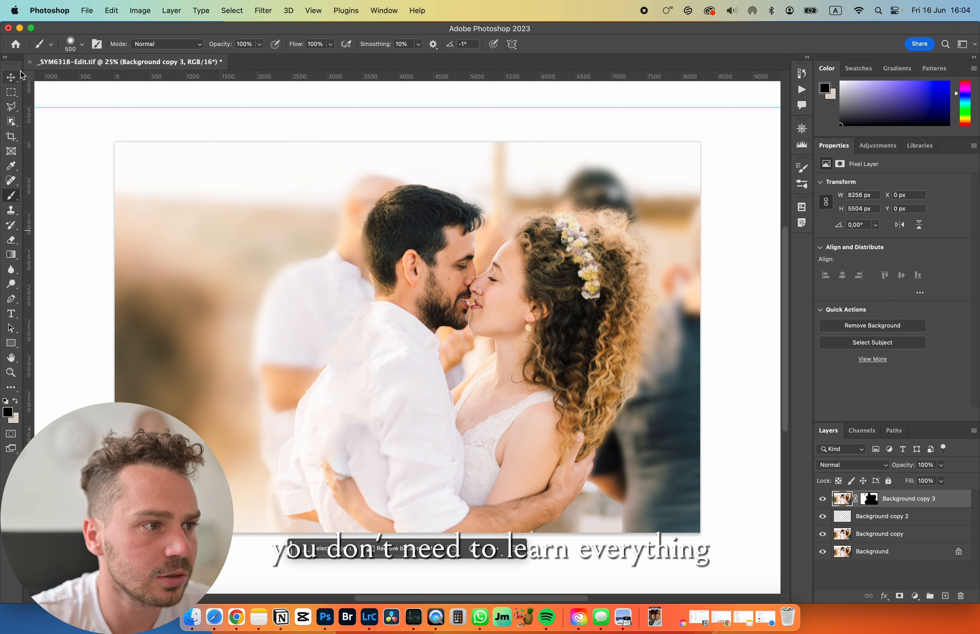
click(11, 76)
click(11, 92)
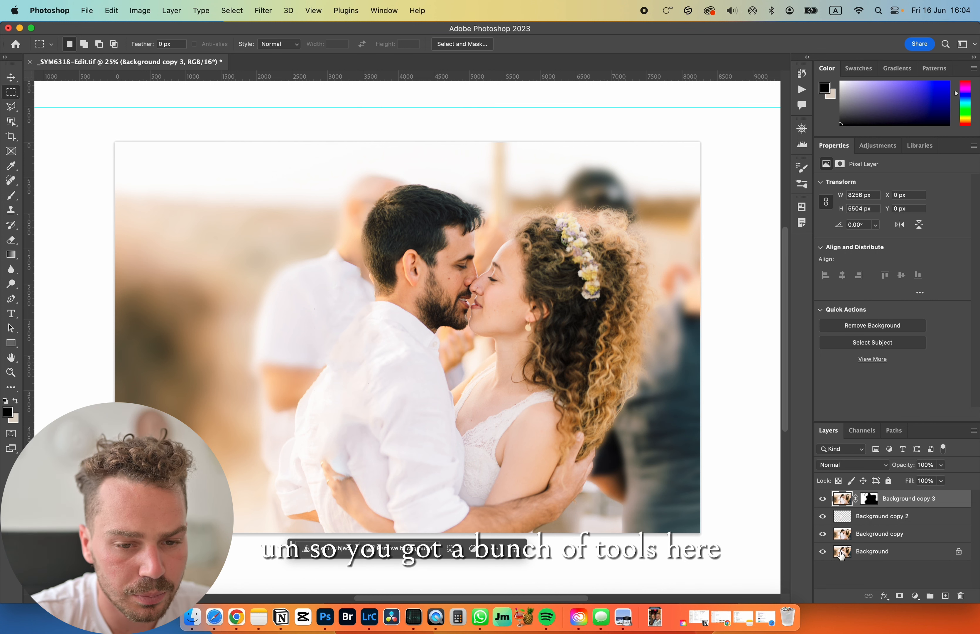
click(914, 596)
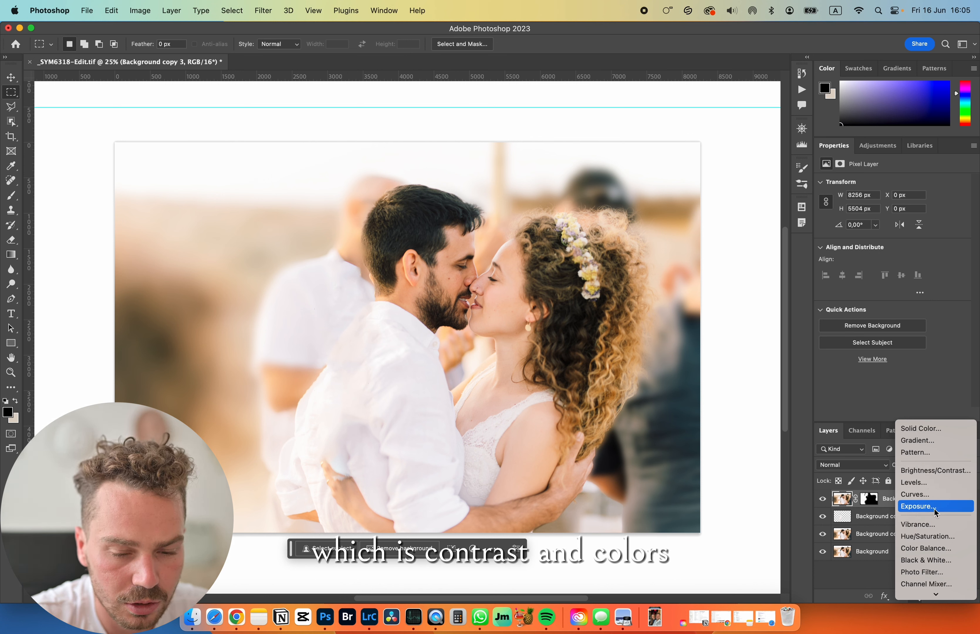
scroll(935, 539, down, 3)
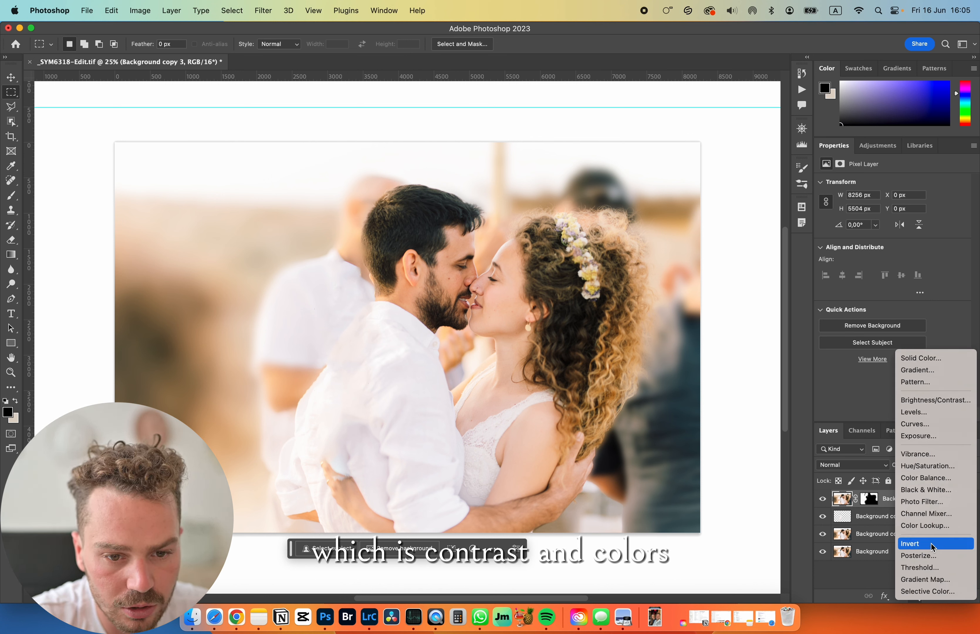
click(858, 591)
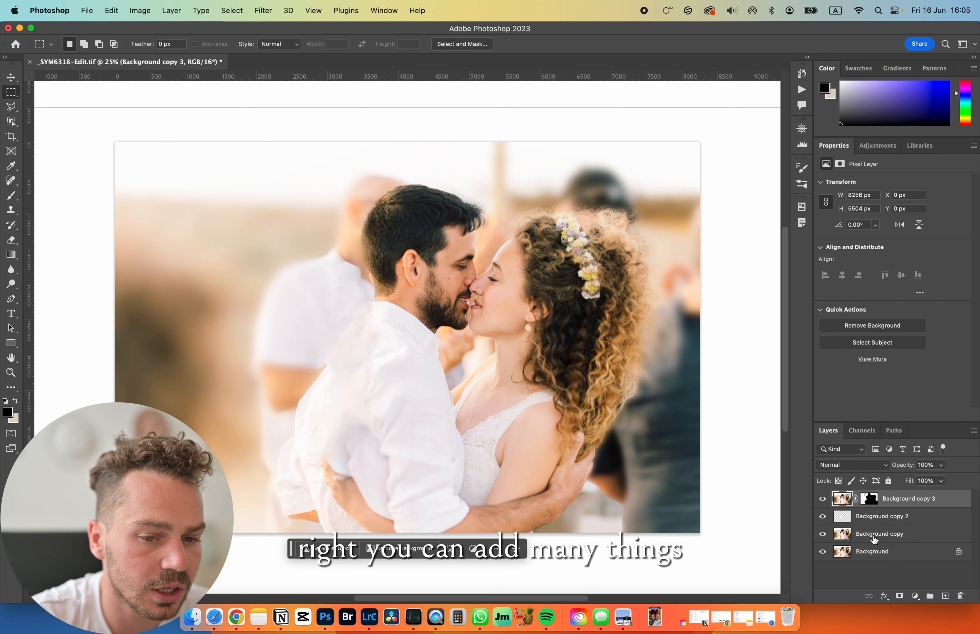
- Add a Vibrance adjustment layer above Background copy 3
click(915, 596)
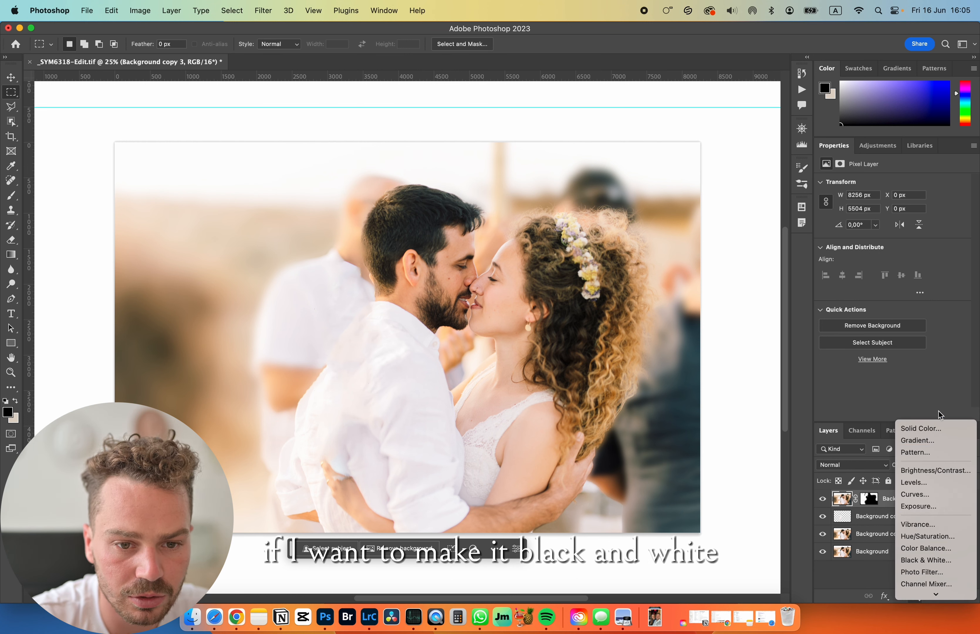
click(927, 524)
- Try a vibrance of -100 and a lower saturation on the Vibrance adjustment layer, and undo both changes
drag(892, 193, 643, 188)
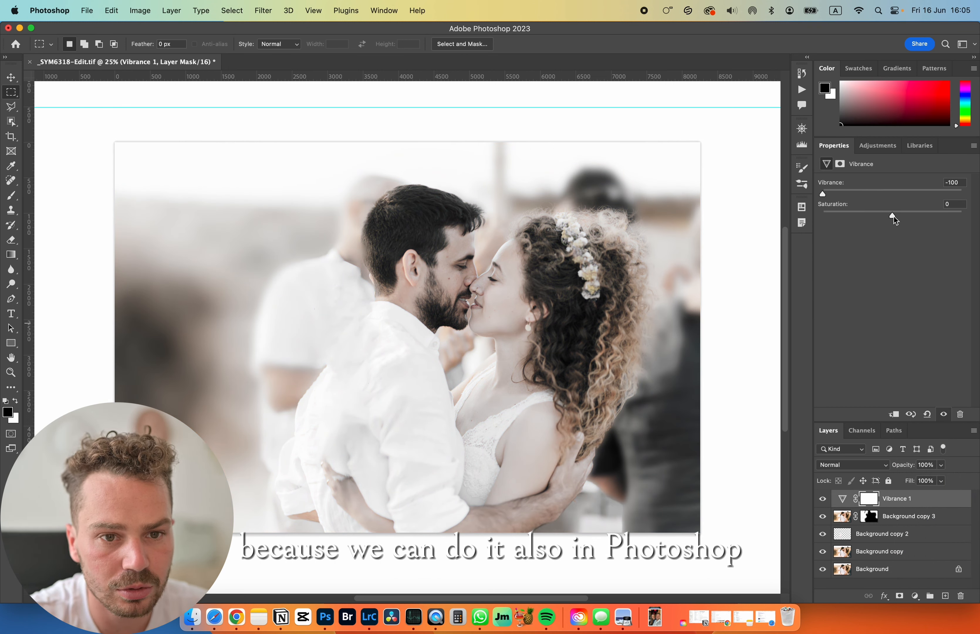
drag(893, 216, 740, 217)
key(super+z)
key(super+z)
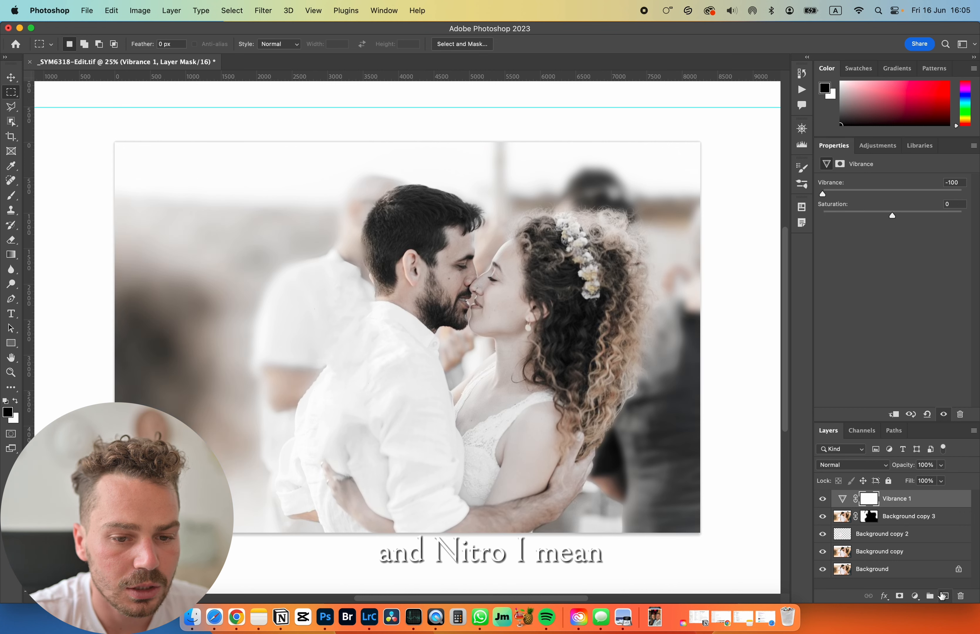
click(915, 596)
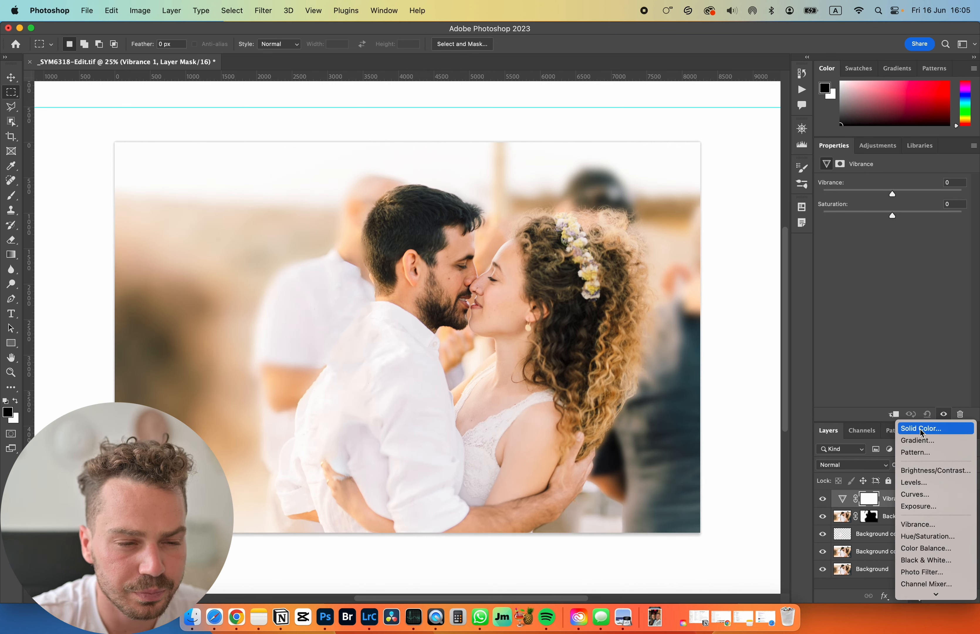
click(892, 332)
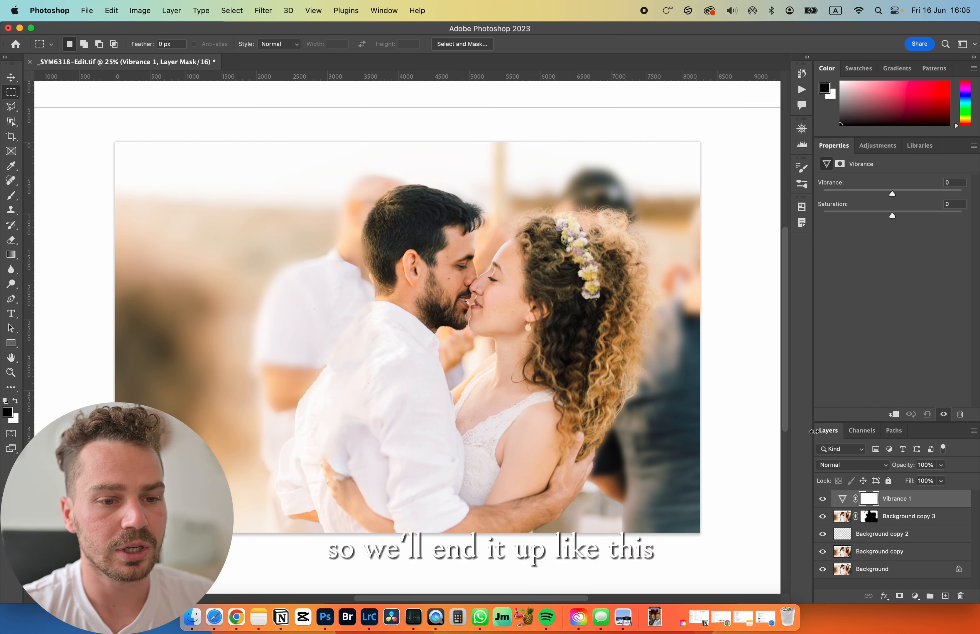
- Save the retouched _SYM6318-Edit.tif and return to Lightroom
key(super+s)
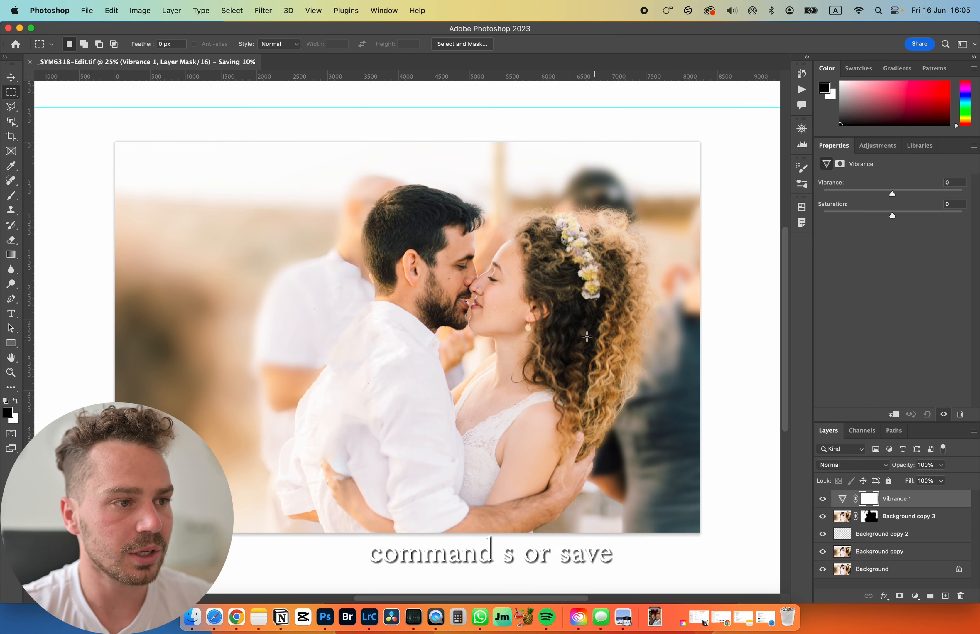
click(87, 10)
click(269, 182)
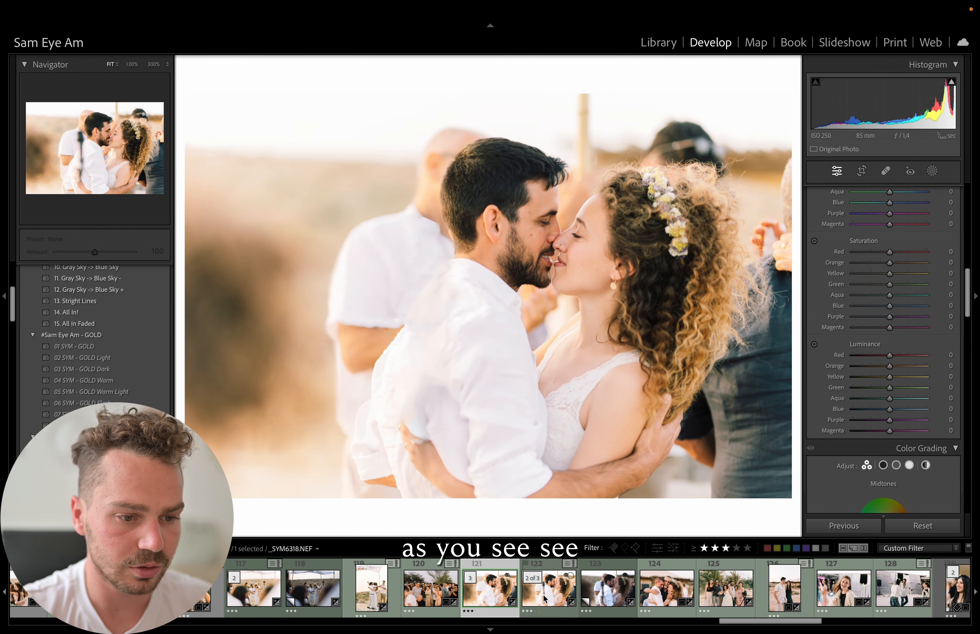
- Compare the retouched _SYM6318-Edit.tif with the original _SYM6318.NEF, examining the Basic and Color Grading settings of both files
click(543, 596)
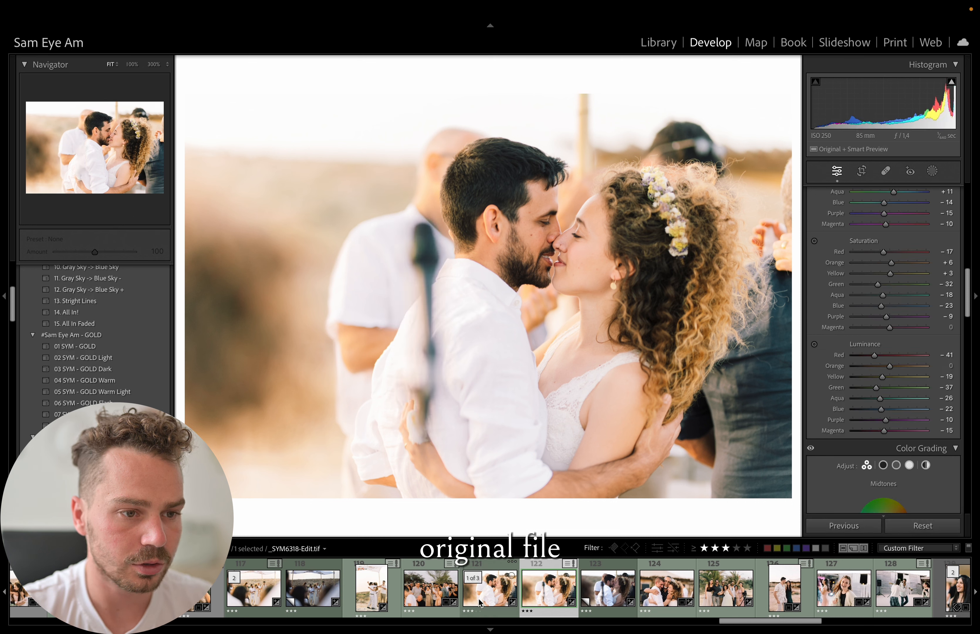
key(Left)
click(891, 526)
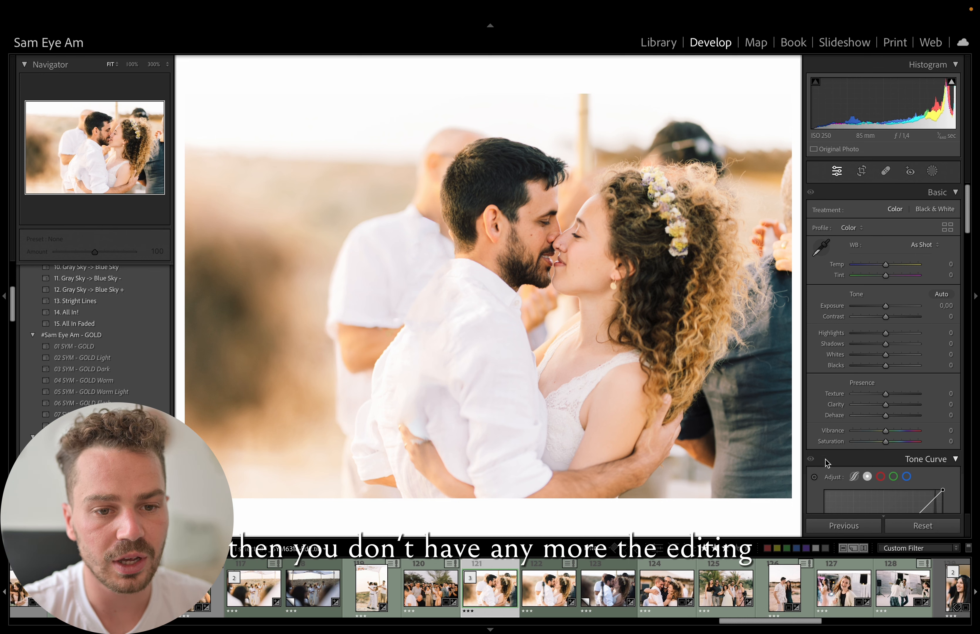
scroll(843, 444, down, 10)
scroll(844, 444, down, 5)
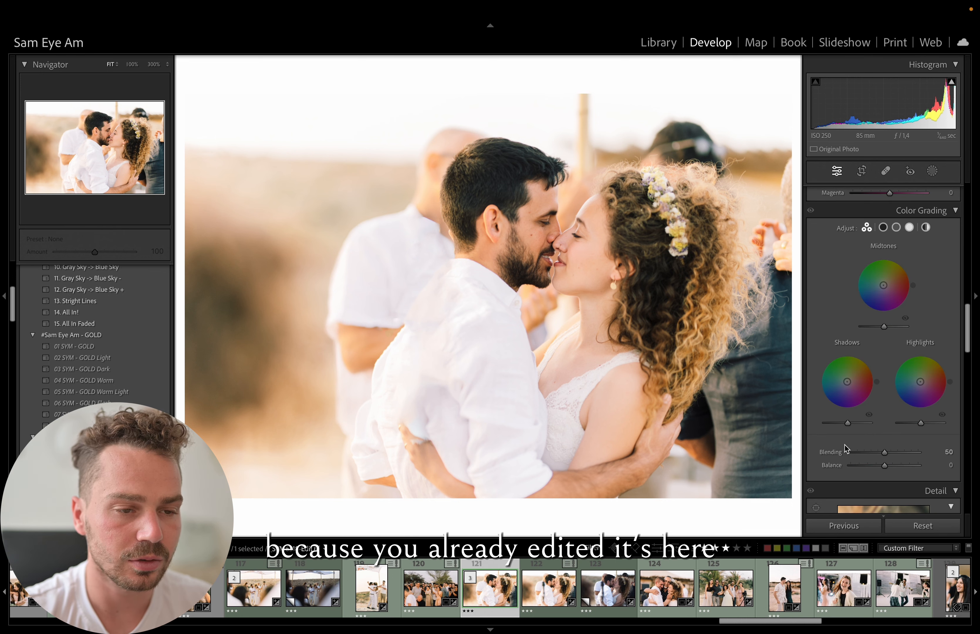
key(Right)
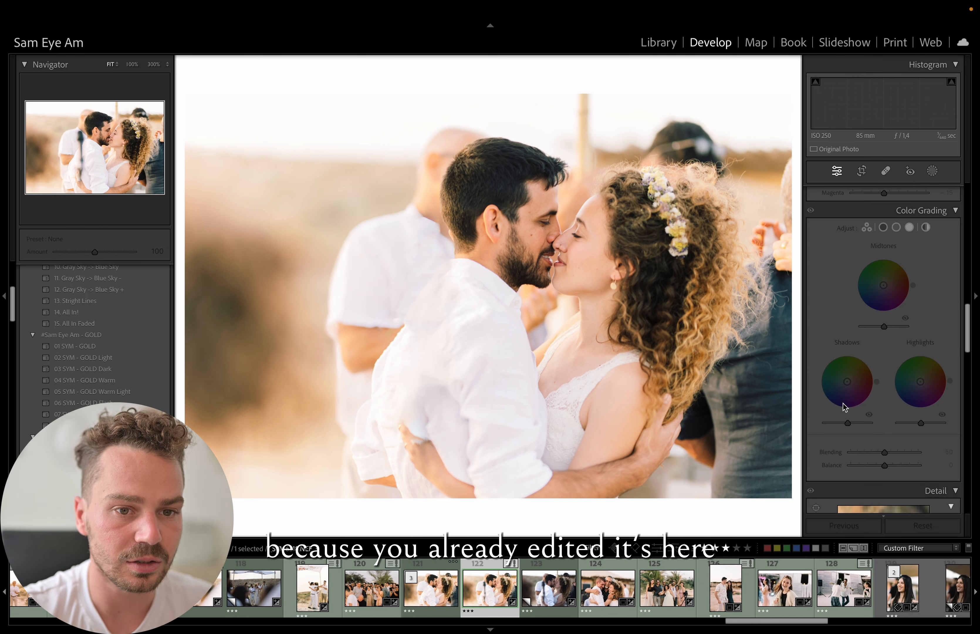
scroll(865, 432, up, 15)
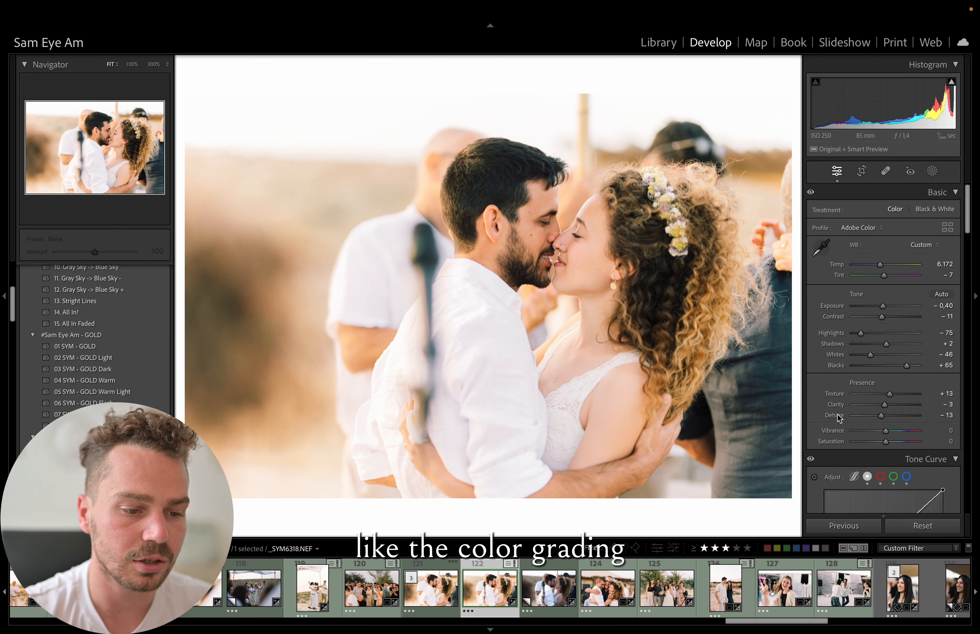
key(Left)
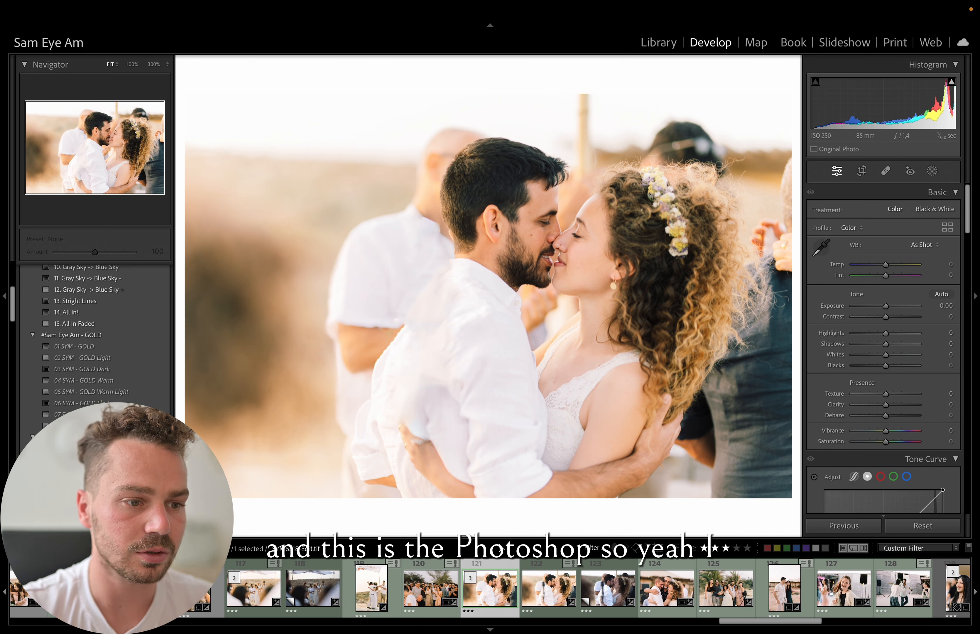